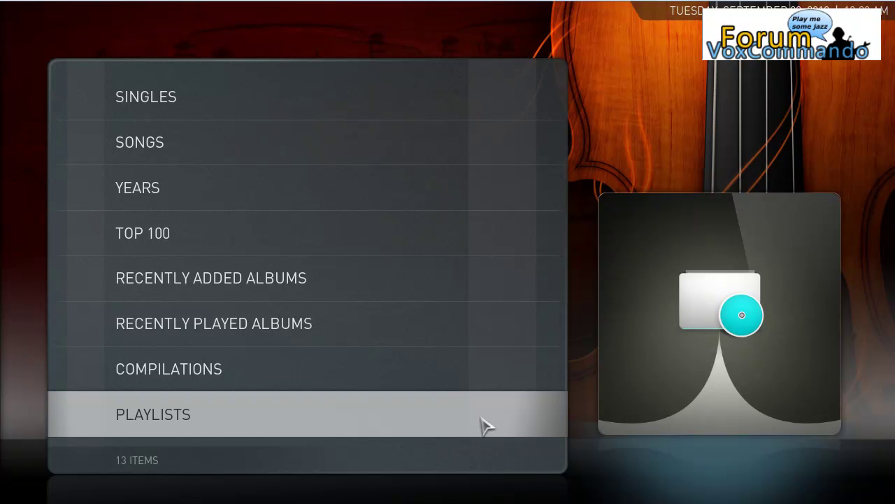
From the Playlists folder, create a new smart playlist named 'Artist Hits'
{"action": "left_click", "coordinate": [389, 428]}
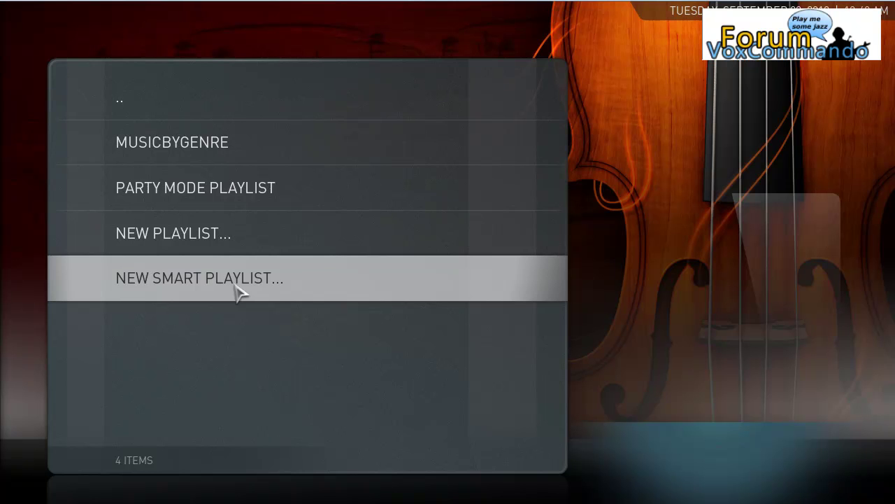
{"action": "left_click", "coordinate": [189, 288]}
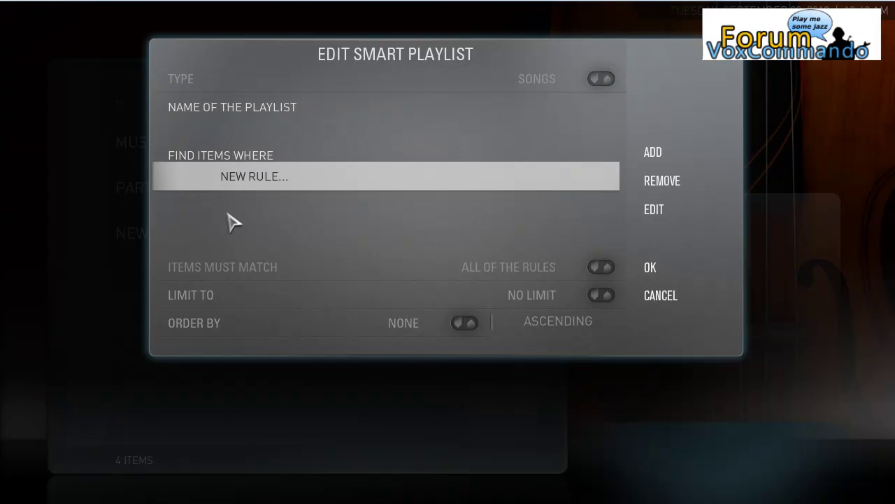
{"action": "left_click", "coordinate": [256, 133]}
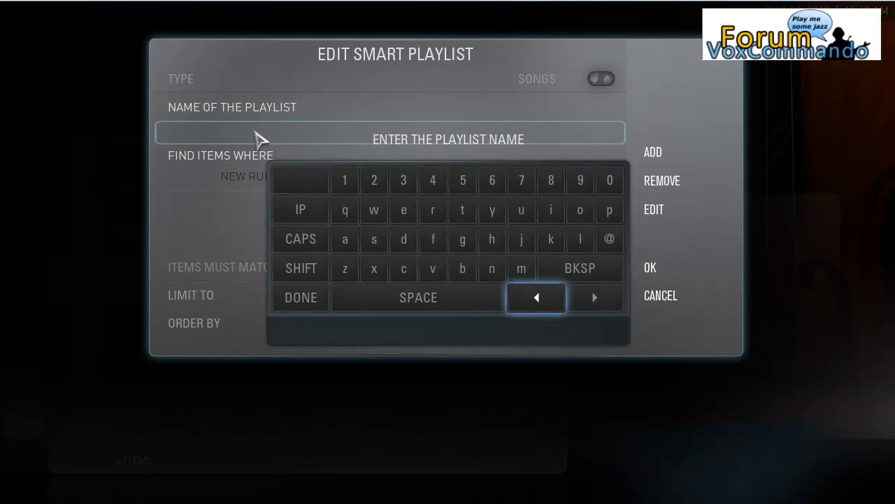
{"action": "type", "text": "Artist Hits"}
{"action": "key", "text": "Return"}
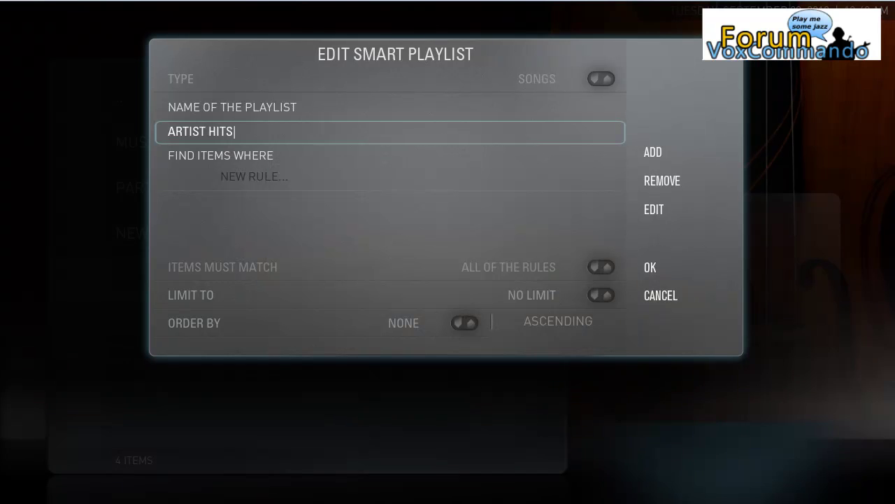
Add a rule Artist contains {1} to the smart playlist
{"action": "left_click", "coordinate": [278, 179]}
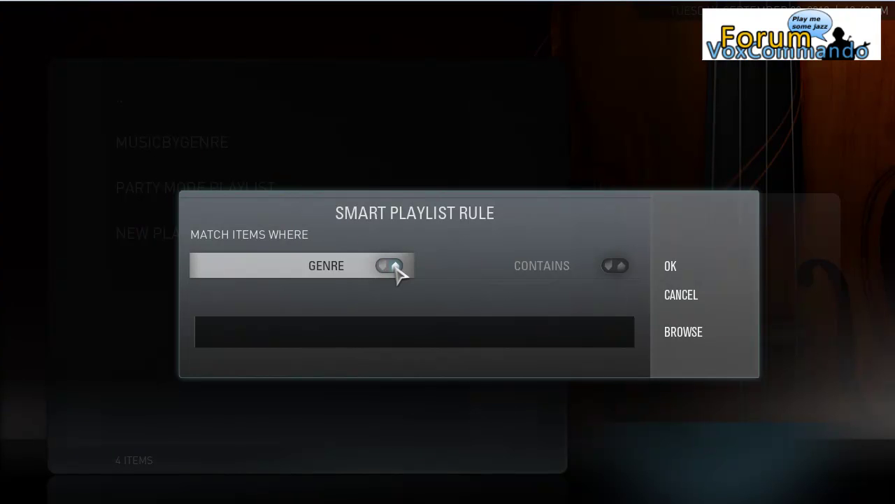
{"action": "left_click", "coordinate": [397, 266]}
{"action": "left_click", "coordinate": [397, 265]}
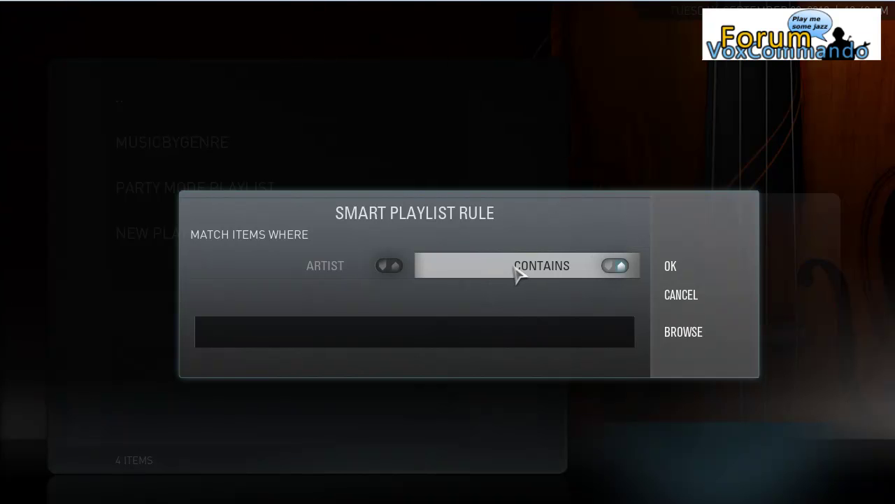
{"action": "left_click", "coordinate": [447, 340]}
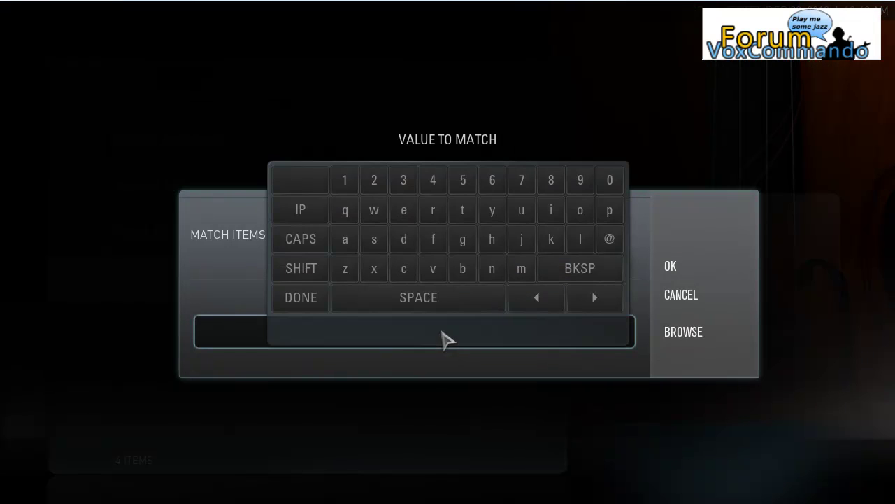
{"action": "type", "text": "{1}"}
{"action": "key", "text": "Return"}
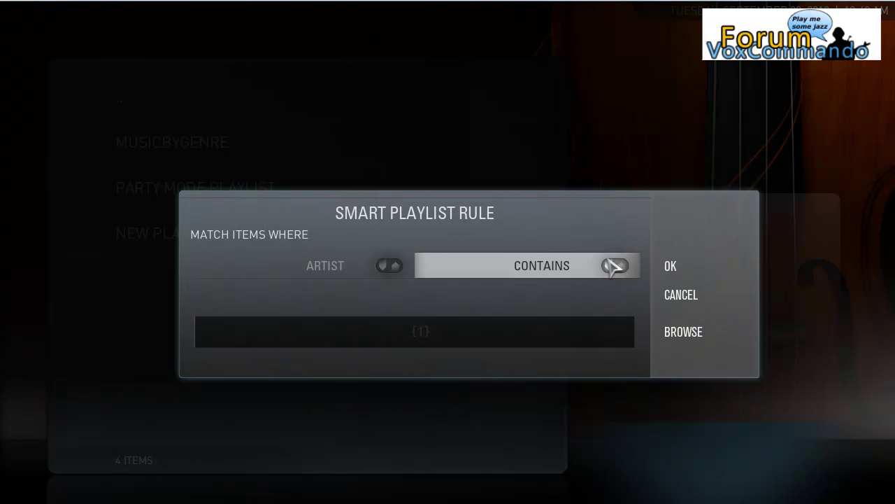
{"action": "left_click", "coordinate": [673, 264]}
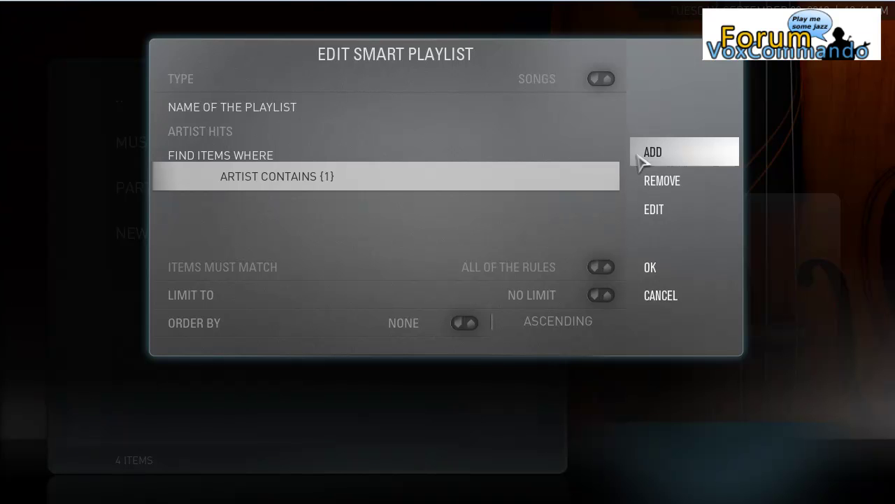
Add a second rule: Rating greater than 3
{"action": "left_click", "coordinate": [676, 160]}
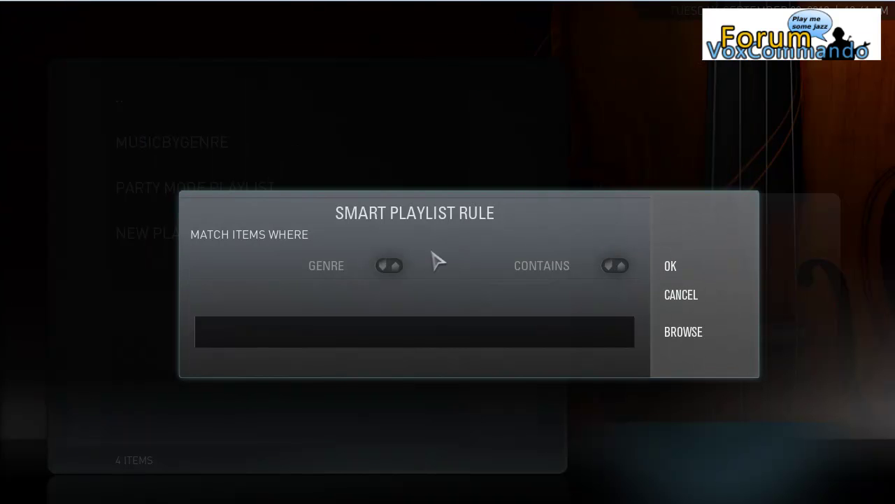
{"action": "left_click", "coordinate": [382, 266]}
{"action": "left_click", "coordinate": [383, 266]}
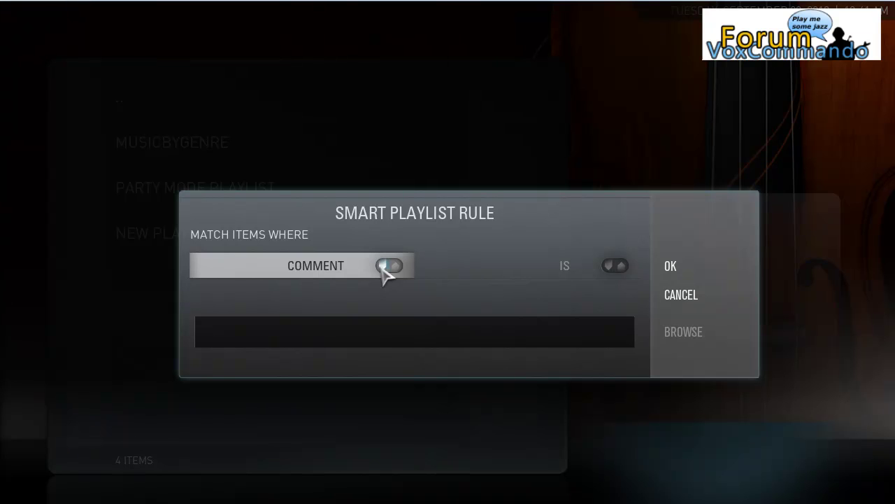
{"action": "left_click", "coordinate": [383, 266]}
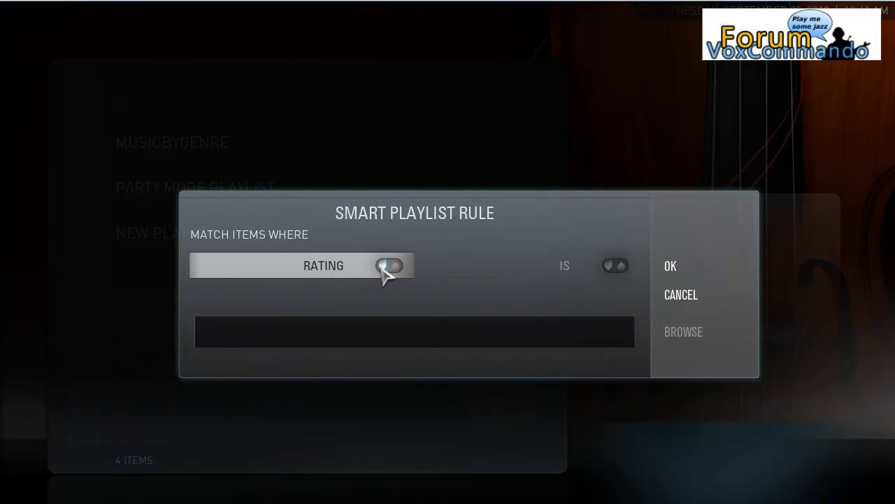
{"action": "left_click", "coordinate": [620, 265]}
{"action": "left_click", "coordinate": [620, 266]}
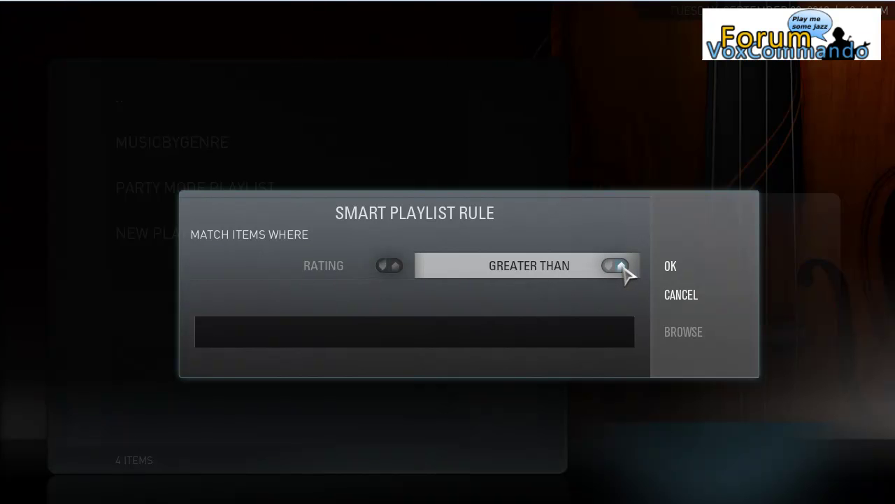
{"action": "left_click", "coordinate": [502, 341]}
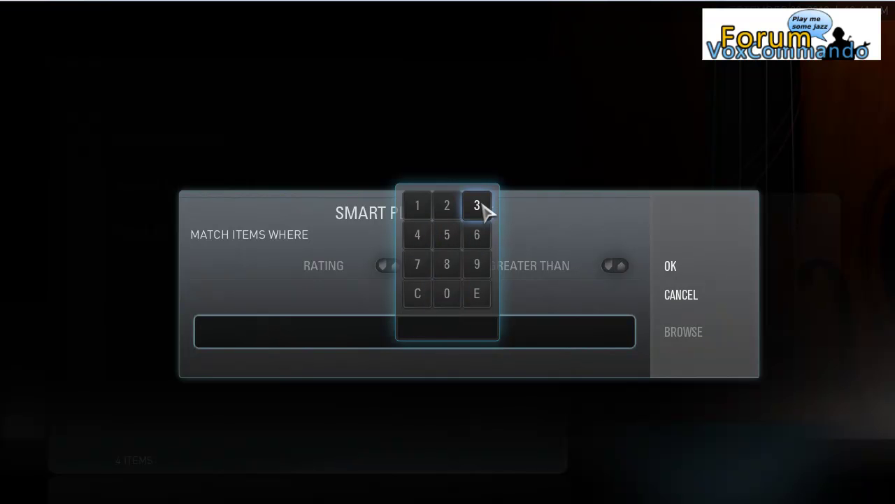
{"action": "key", "text": "3"}
{"action": "key", "text": "Return"}
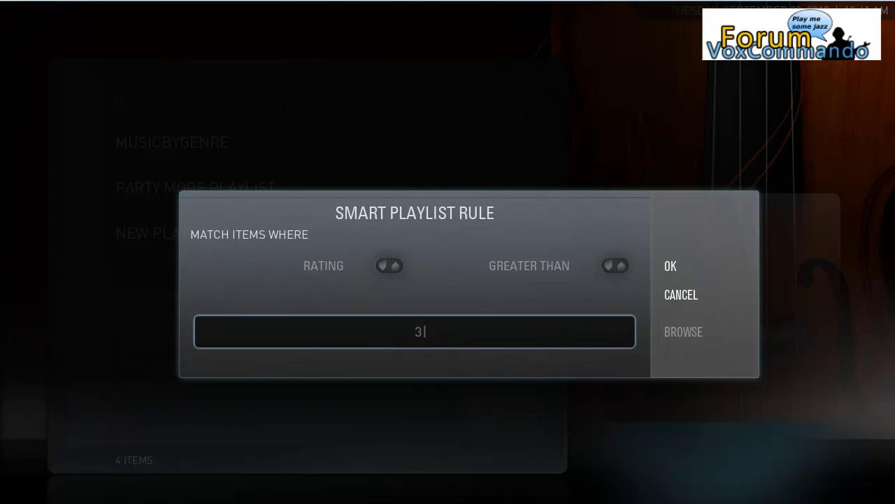
{"action": "left_click", "coordinate": [673, 269]}
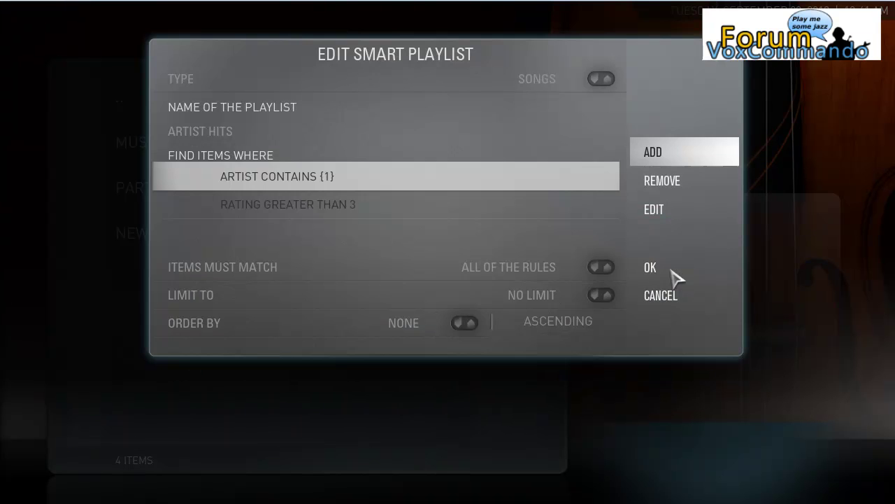
Change the artist rule's value from {1} to bob and save the playlist as 'Artist Hits'
{"action": "left_click", "coordinate": [354, 182]}
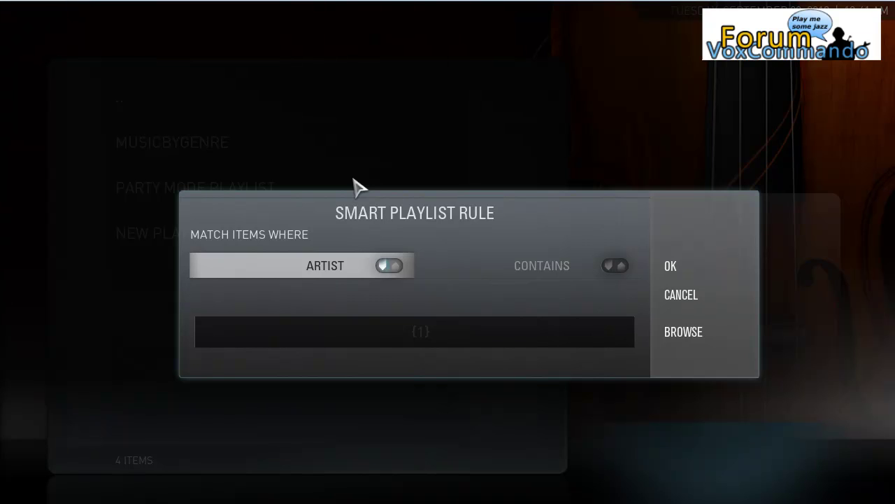
{"action": "left_click", "coordinate": [433, 334]}
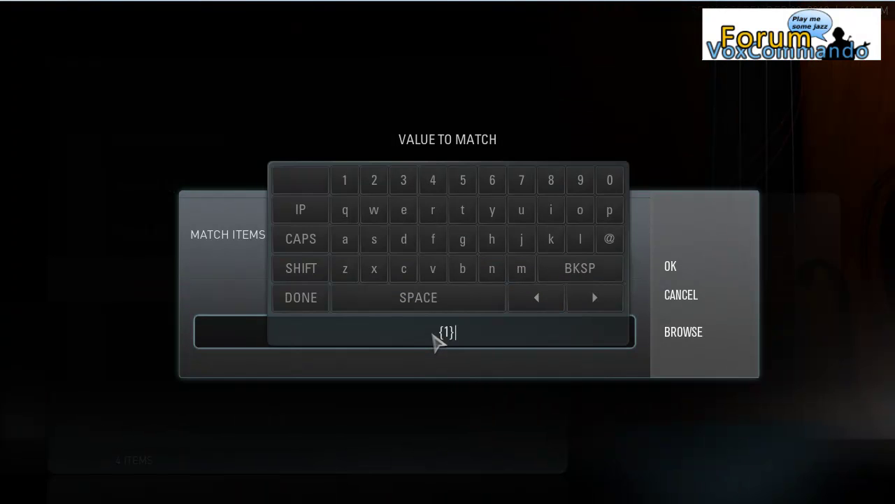
{"action": "key", "text": "BackSpace"}
{"action": "key", "text": "BackSpace"}
{"action": "type", "text": "bob"}
{"action": "key", "text": "Return"}
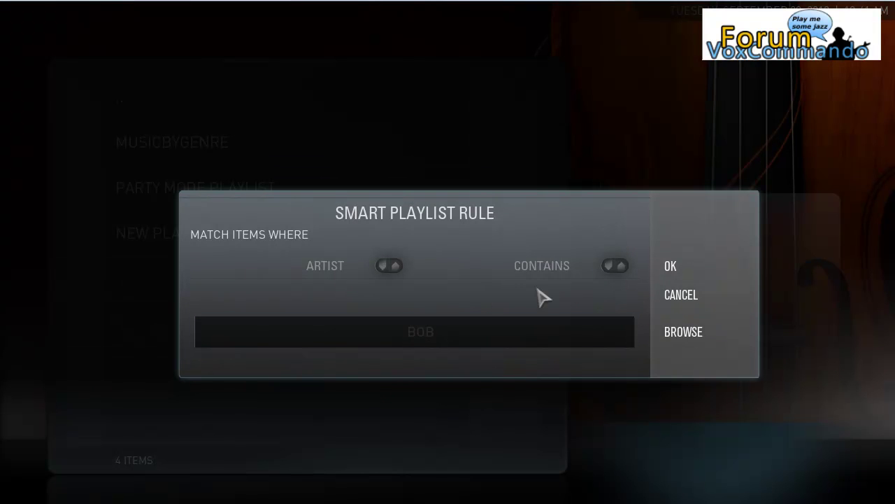
{"action": "left_click", "coordinate": [676, 265]}
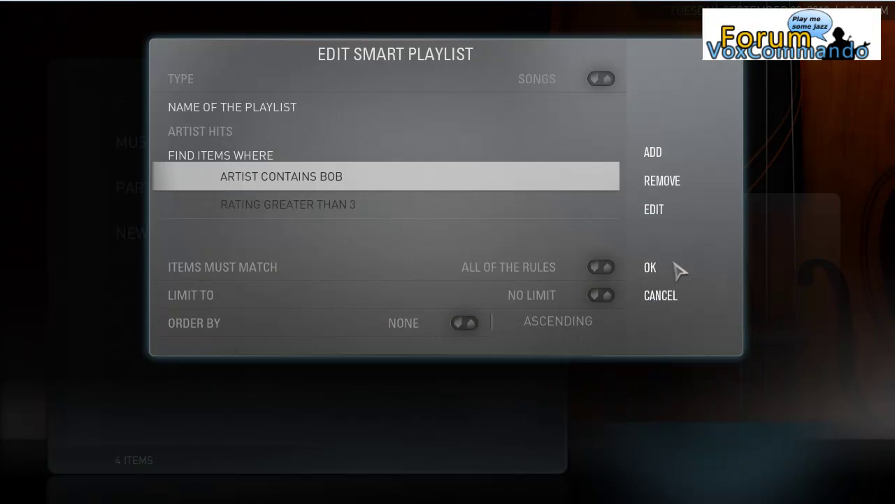
{"action": "left_click", "coordinate": [661, 272]}
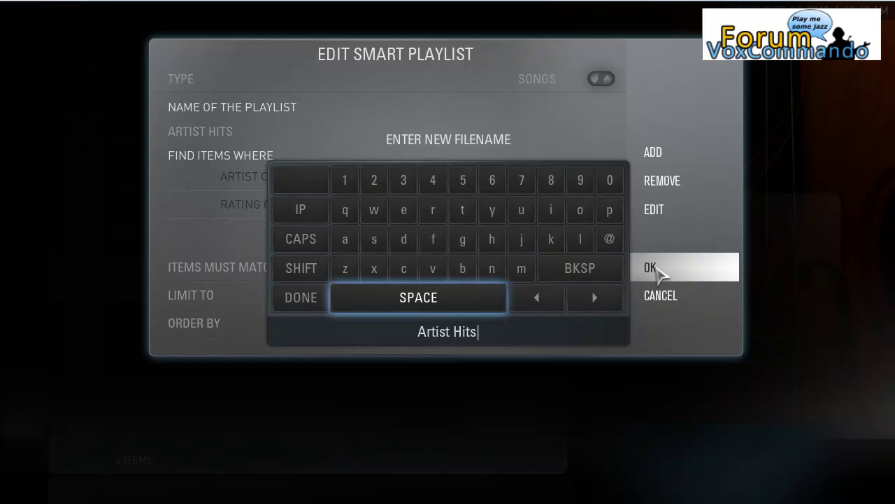
{"action": "key", "text": "Return"}
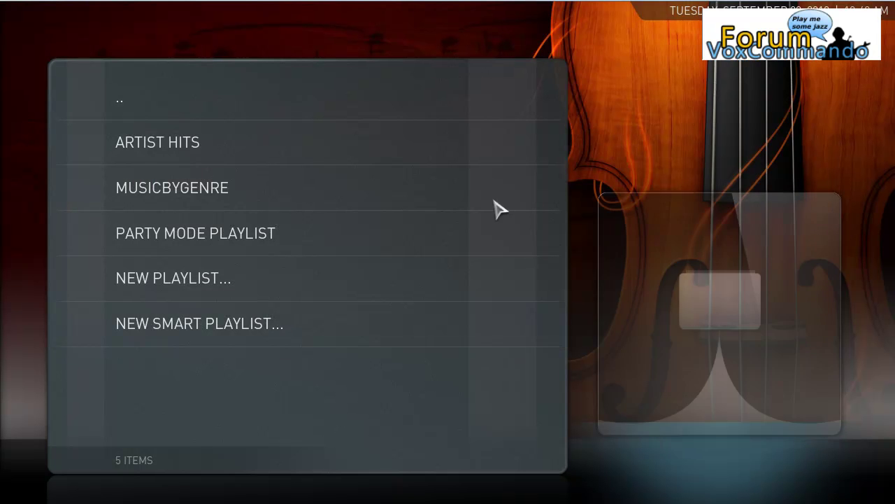
Open Artist Hits and scroll through its 149 Bob Marley & The Wailers tracks
{"action": "left_click", "coordinate": [208, 153]}
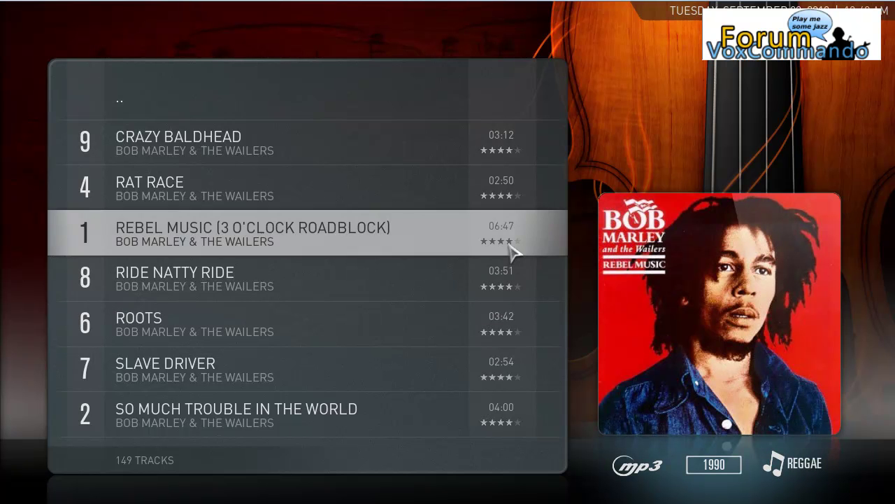
{"action": "scroll", "coordinate": [538, 326], "scroll_direction": "down", "scroll_amount": 2}
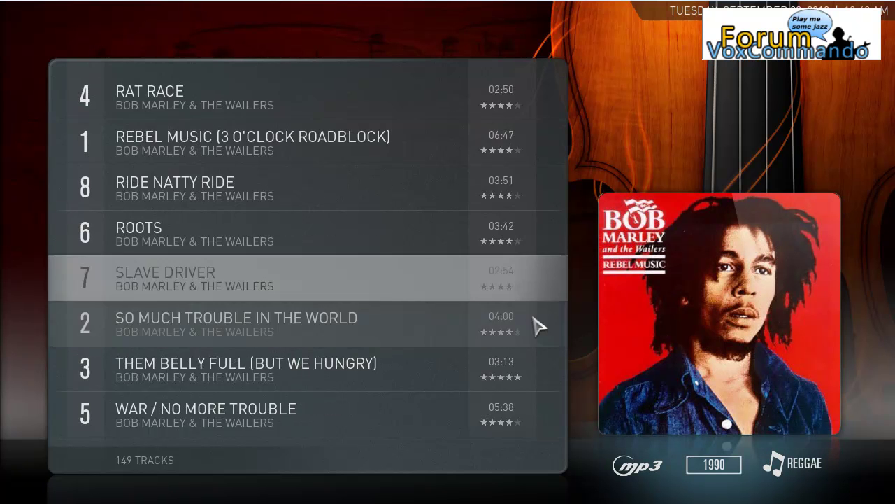
{"action": "scroll", "coordinate": [538, 323], "scroll_direction": "down", "scroll_amount": 1}
{"action": "scroll", "coordinate": [535, 324], "scroll_direction": "down", "scroll_amount": 2}
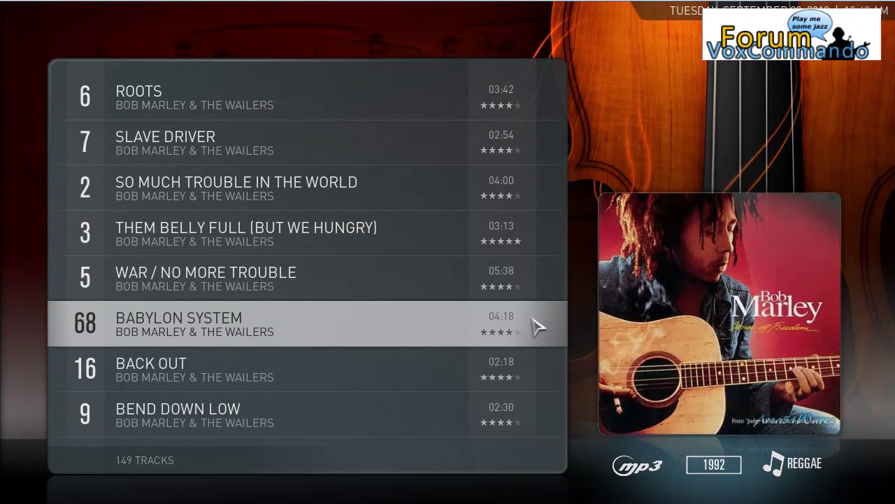
{"action": "scroll", "coordinate": [510, 288], "scroll_direction": "up", "scroll_amount": 5}
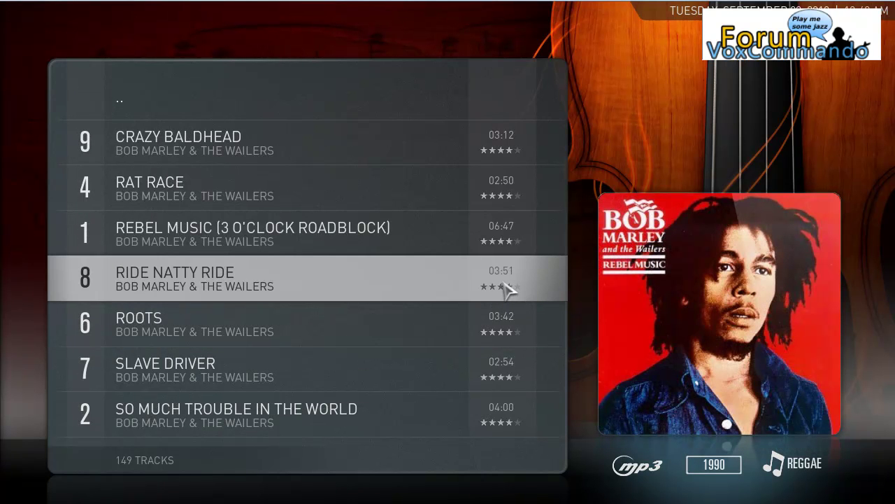
Reopen Artist Hits for editing and change the artist rule value from bob to {1}
{"action": "left_click", "coordinate": [294, 118]}
{"action": "right_click", "coordinate": [233, 149]}
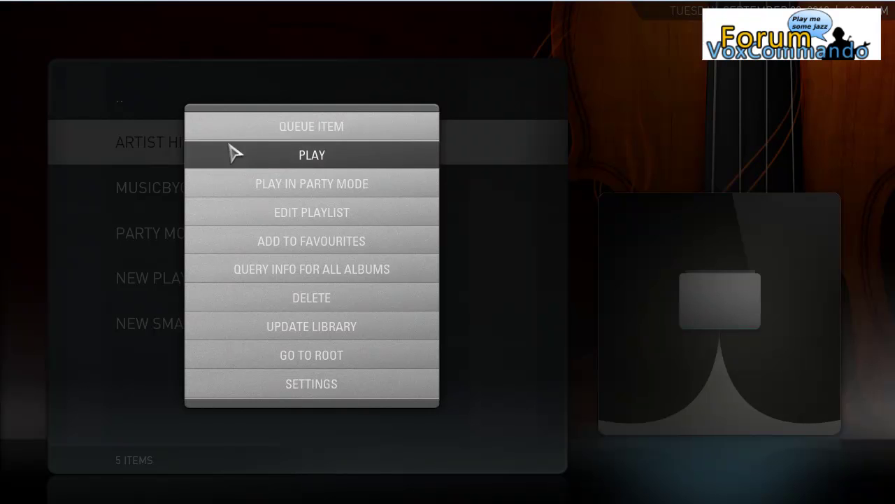
{"action": "left_click", "coordinate": [311, 212]}
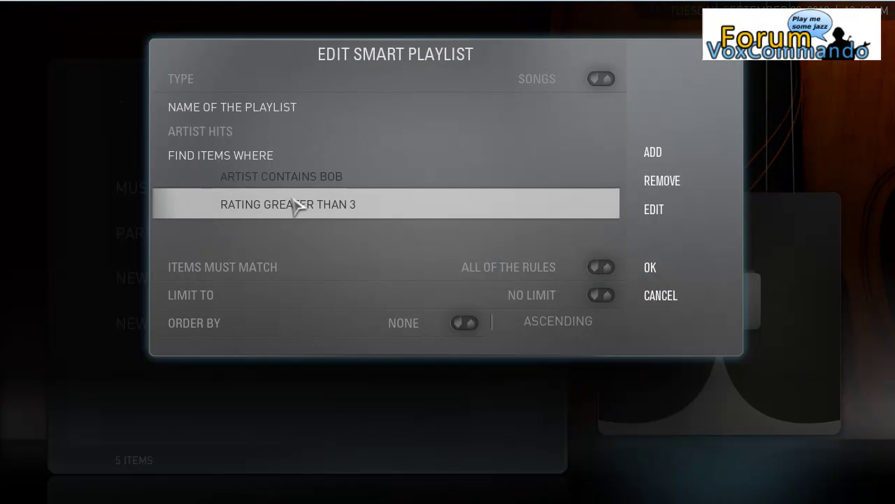
{"action": "left_click", "coordinate": [294, 184]}
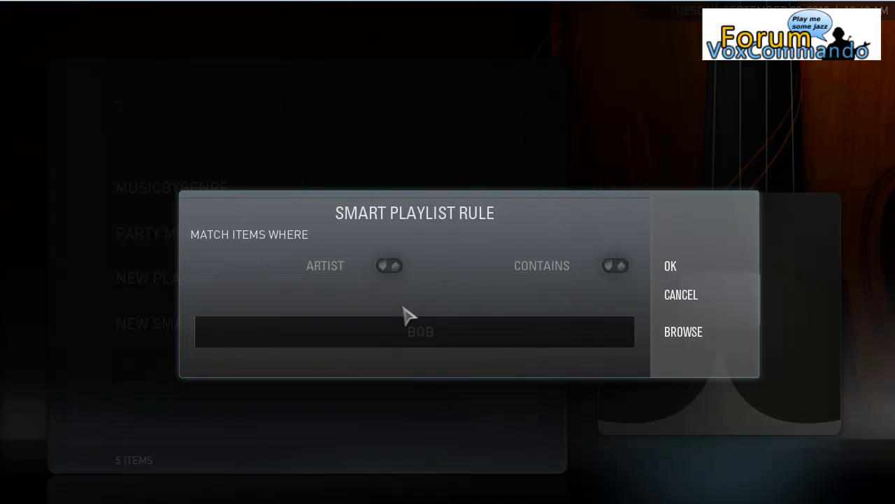
{"action": "left_click", "coordinate": [428, 340]}
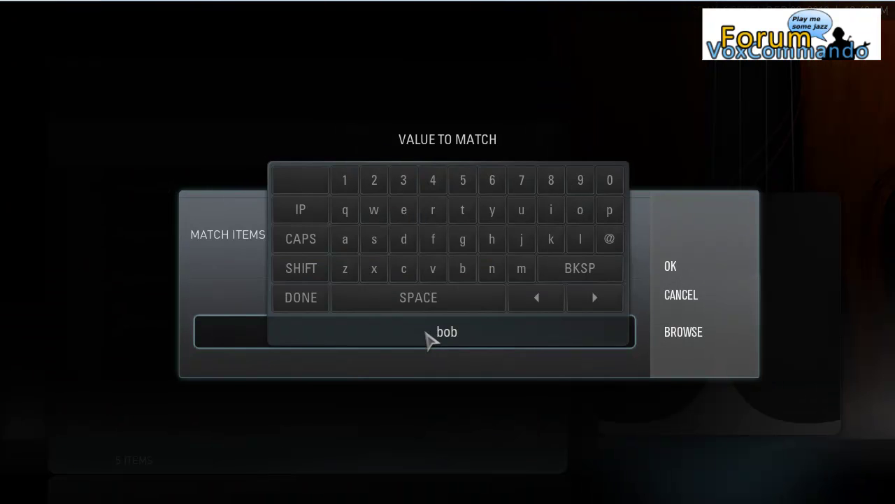
{"action": "key", "text": "BackSpace"}
{"action": "key", "text": "BackSpace"}
{"action": "key", "text": "BackSpace"}
{"action": "type", "text": "{1}"}
{"action": "left_click", "coordinate": [301, 297]}
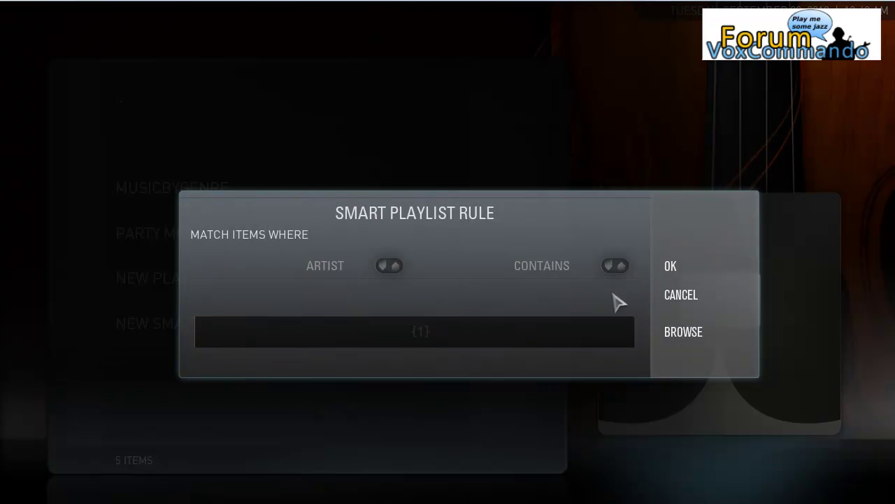
{"action": "left_click", "coordinate": [672, 276]}
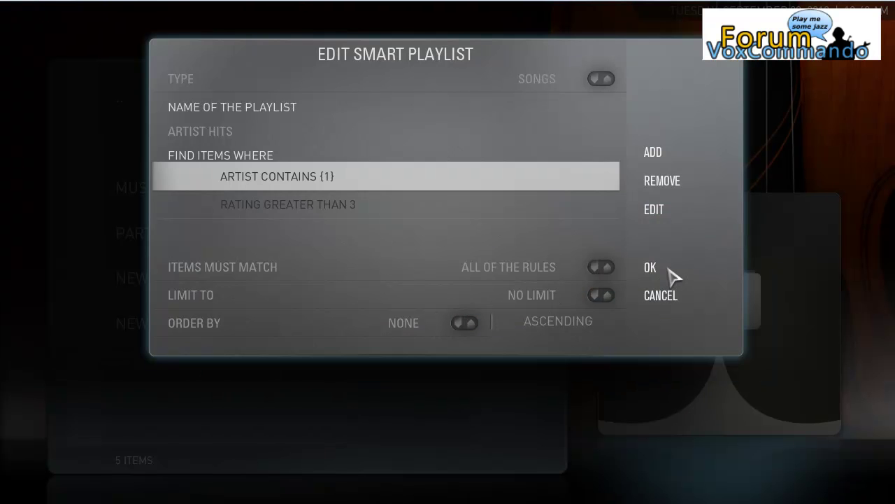
Keep the rating rule at greater than 3 and save the edited playlist
{"action": "left_click", "coordinate": [371, 212]}
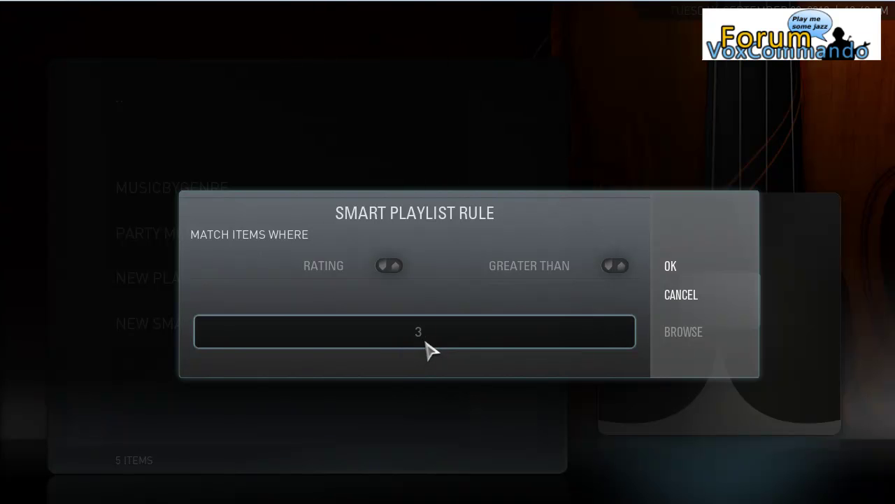
{"action": "key", "text": "BackSpace"}
{"action": "type", "text": "2}"}
{"action": "left_click", "coordinate": [447, 343]}
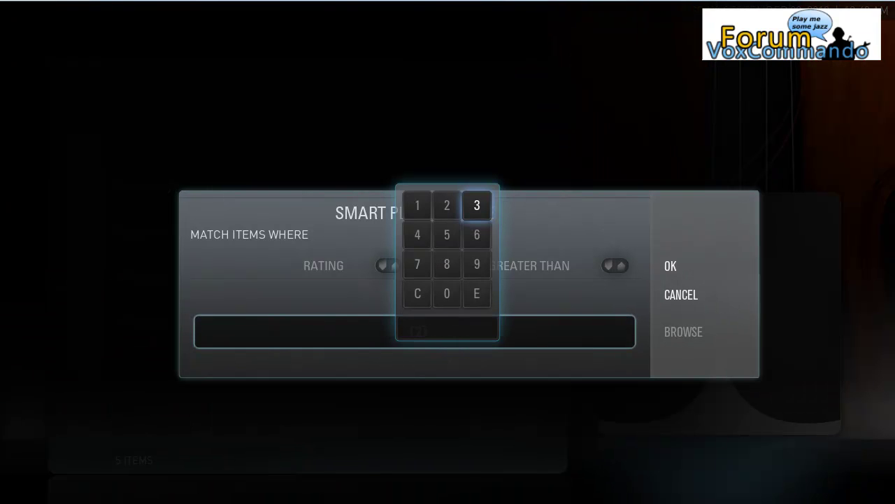
{"action": "key", "text": "Return"}
{"action": "key", "text": "Return"}
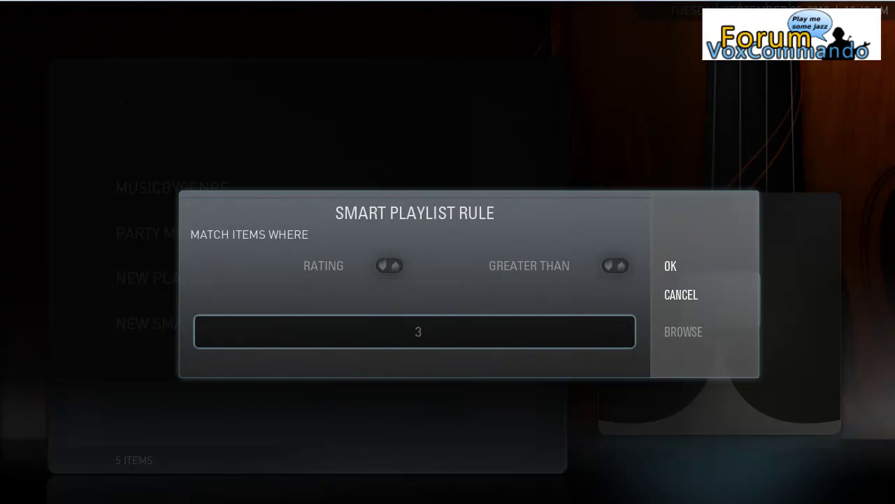
{"action": "left_click", "coordinate": [676, 274]}
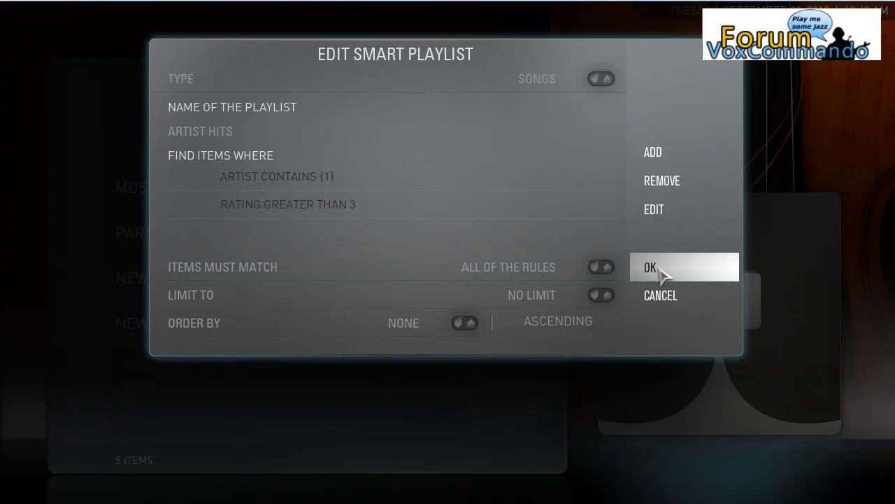
{"action": "left_click", "coordinate": [661, 272]}
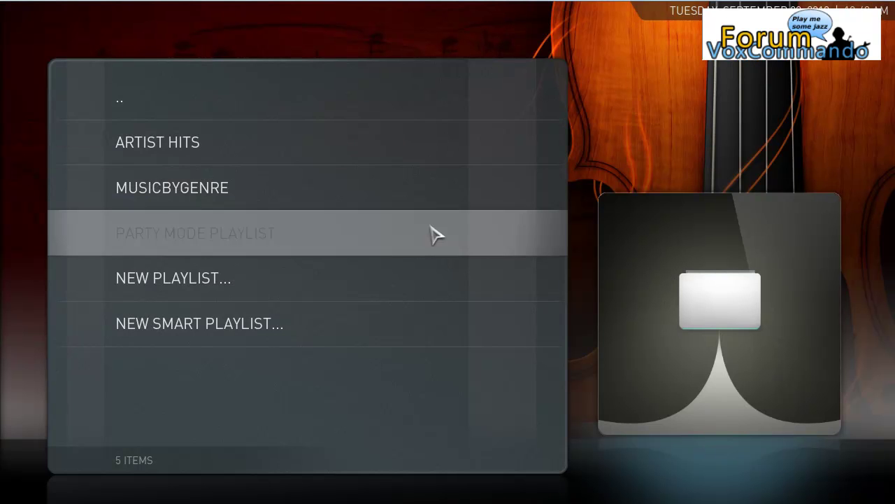
{"action": "left_click", "coordinate": [217, 150]}
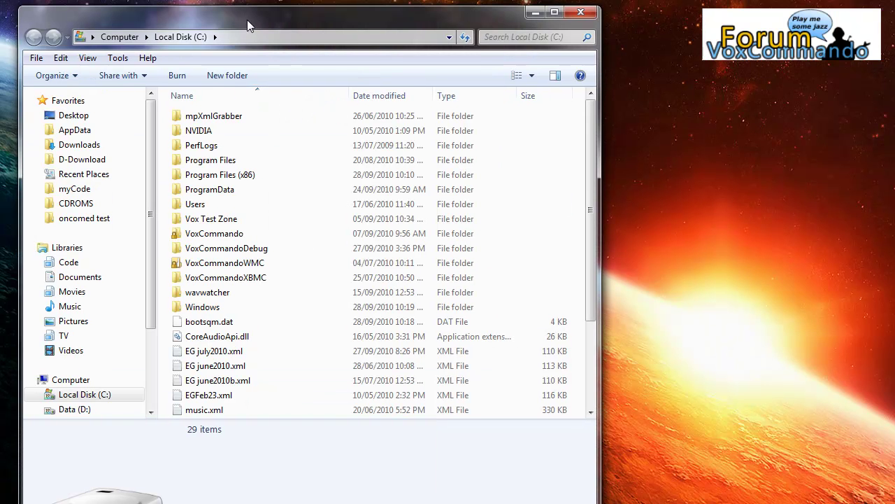
Browse to AppData\Roaming\XBMC\userdata\playlists\music under the user's folder
{"action": "double_click", "coordinate": [204, 204]}
{"action": "double_click", "coordinate": [199, 132]}
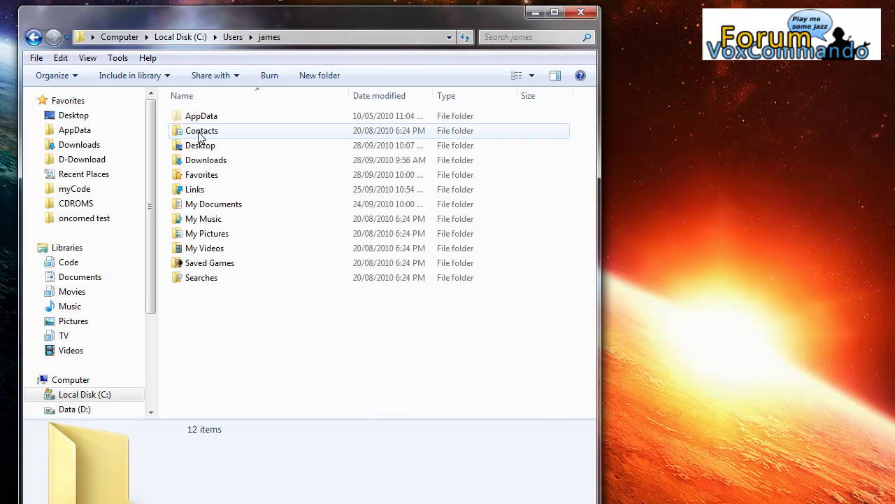
{"action": "double_click", "coordinate": [200, 117]}
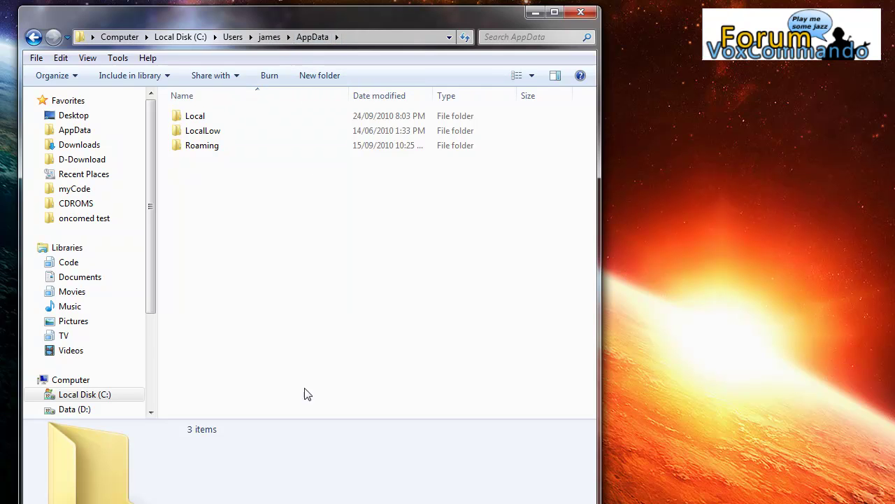
{"action": "left_click_drag", "start_coordinate": [415, 503], "coordinate": [415, 444]}
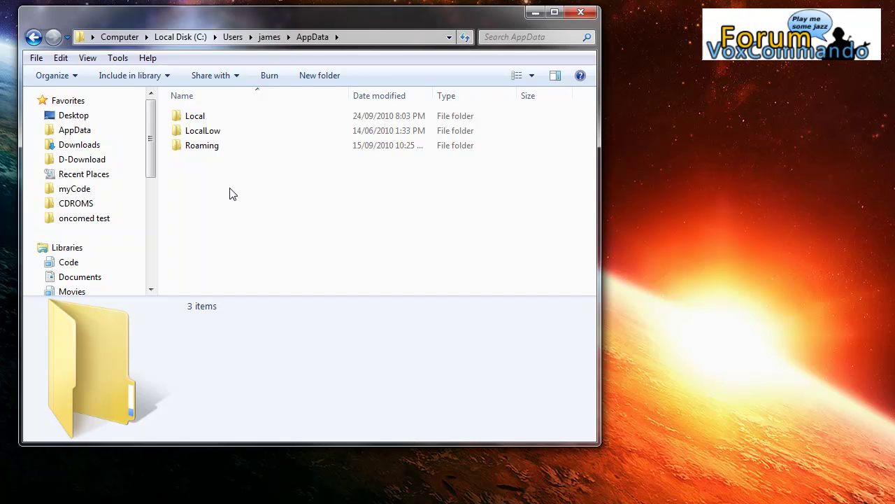
{"action": "double_click", "coordinate": [212, 154]}
{"action": "scroll", "coordinate": [202, 159], "scroll_direction": "down", "scroll_amount": 7}
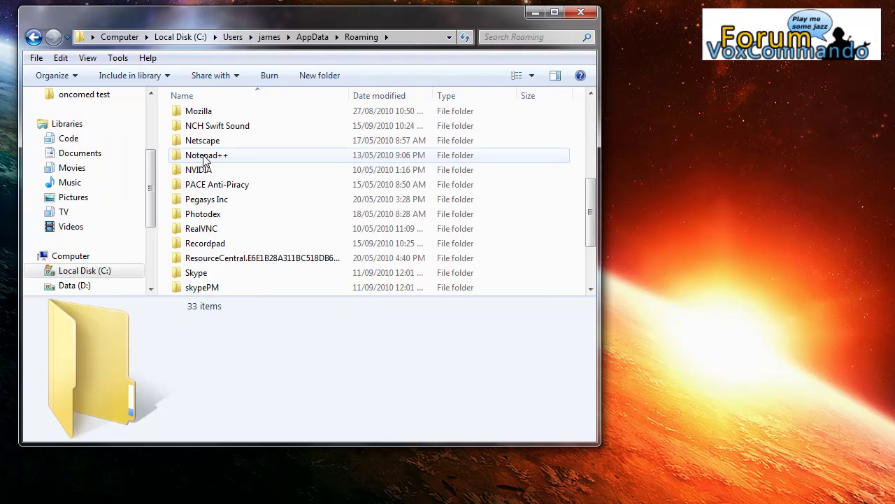
{"action": "double_click", "coordinate": [203, 274]}
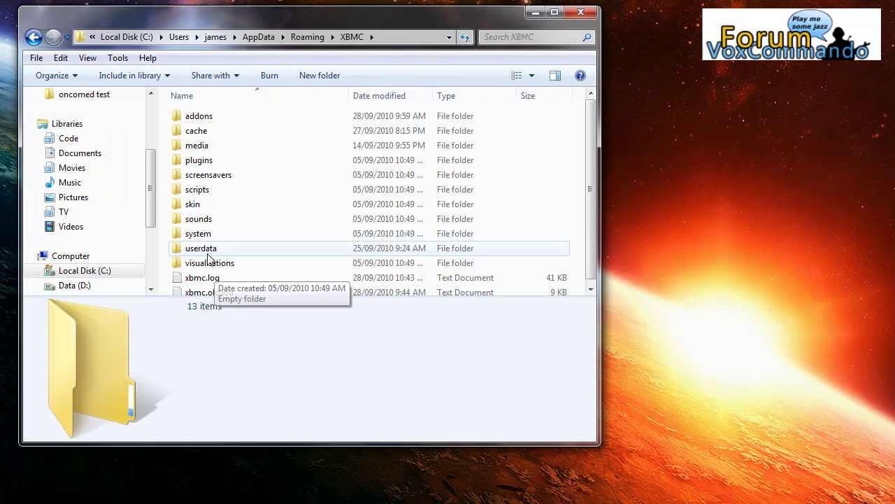
{"action": "double_click", "coordinate": [210, 249]}
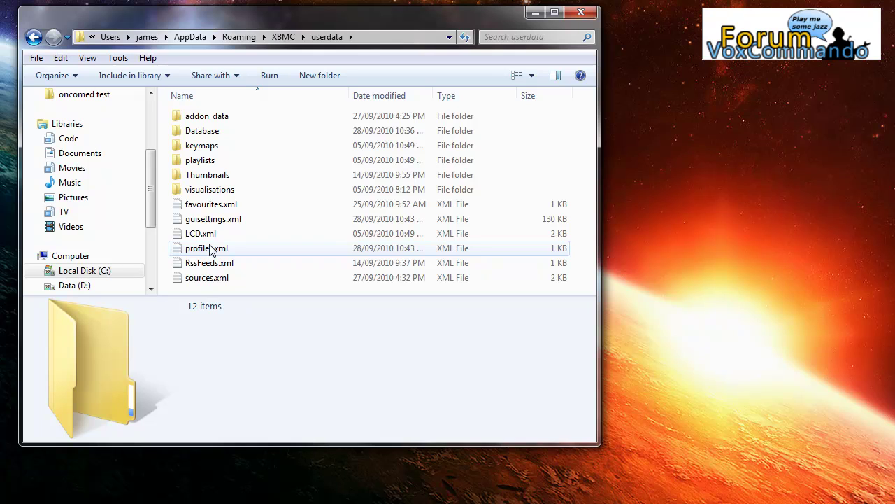
{"action": "double_click", "coordinate": [214, 161]}
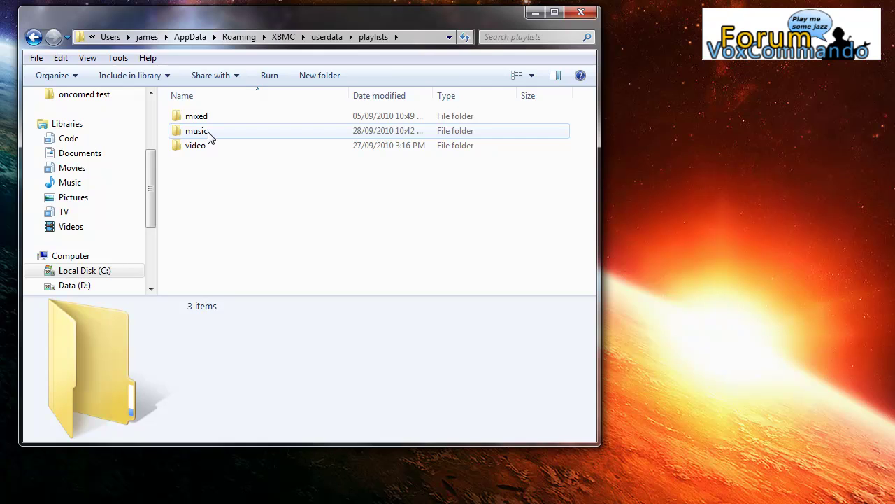
{"action": "double_click", "coordinate": [209, 133]}
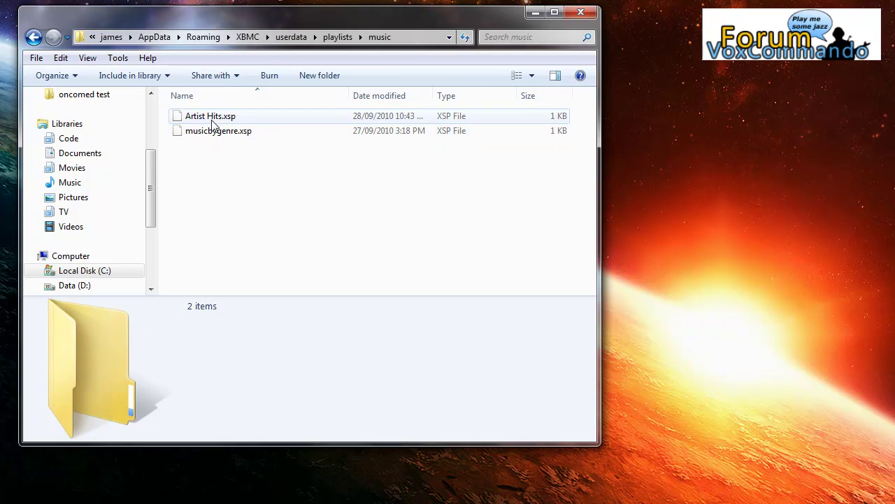
Select Artist Hits.xsp and show the folder's full path in the address bar
{"action": "left_click", "coordinate": [215, 121]}
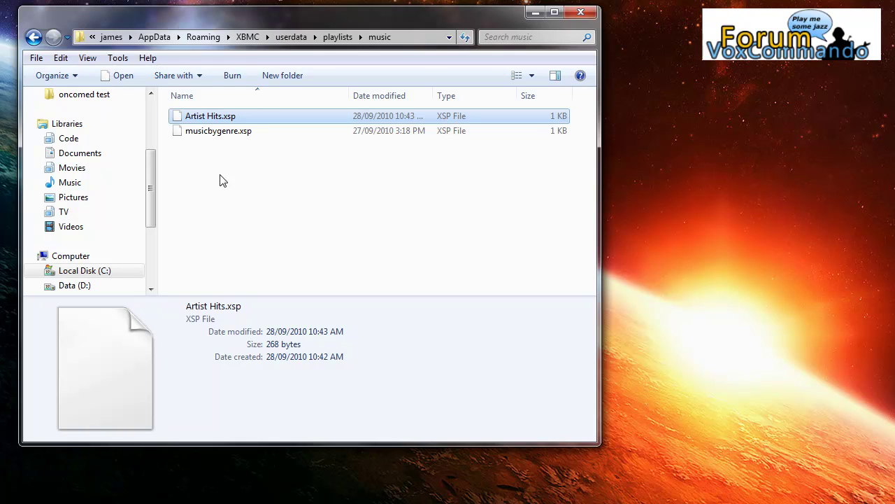
{"action": "left_click", "coordinate": [401, 37]}
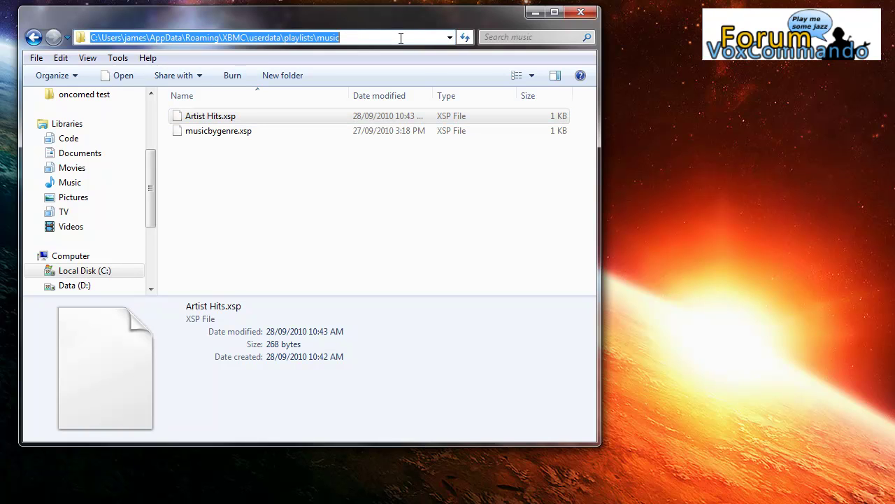
{"action": "left_click", "coordinate": [388, 36]}
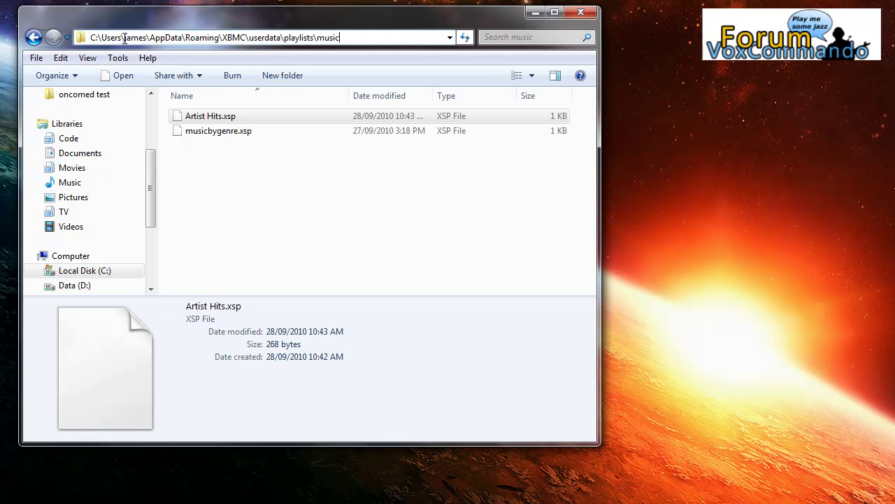
{"action": "left_click_drag", "start_coordinate": [124, 38], "coordinate": [148, 37]}
Copy the Artist Hits.xsp playlist file
{"action": "left_click", "coordinate": [209, 117]}
{"action": "right_click", "coordinate": [208, 118]}
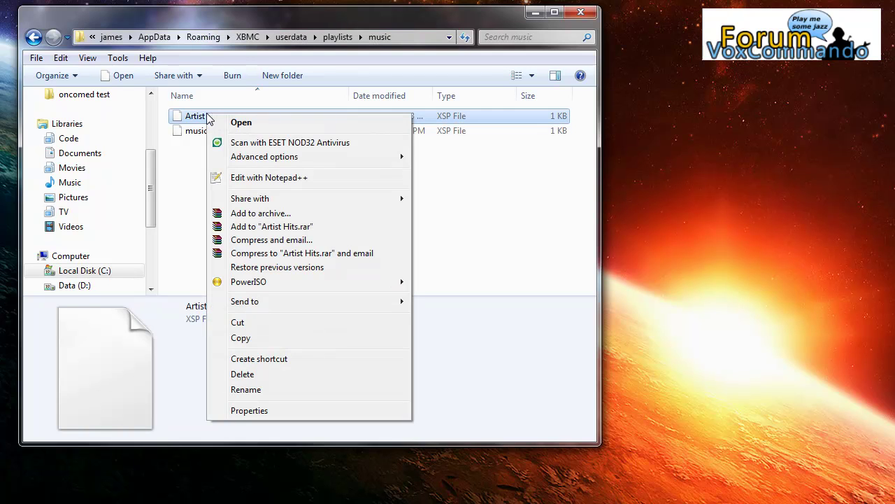
{"action": "left_click", "coordinate": [250, 342]}
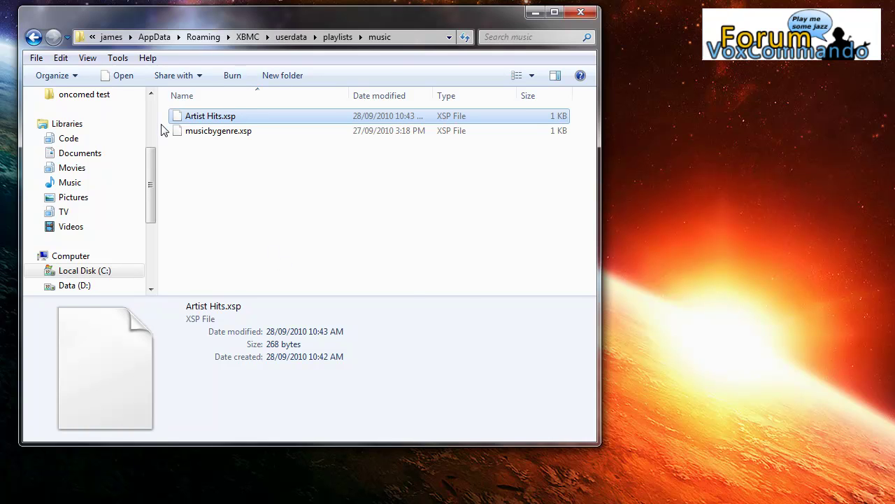
Paste it into C:\VoxCommandoDebug\smarts
{"action": "left_click", "coordinate": [103, 270]}
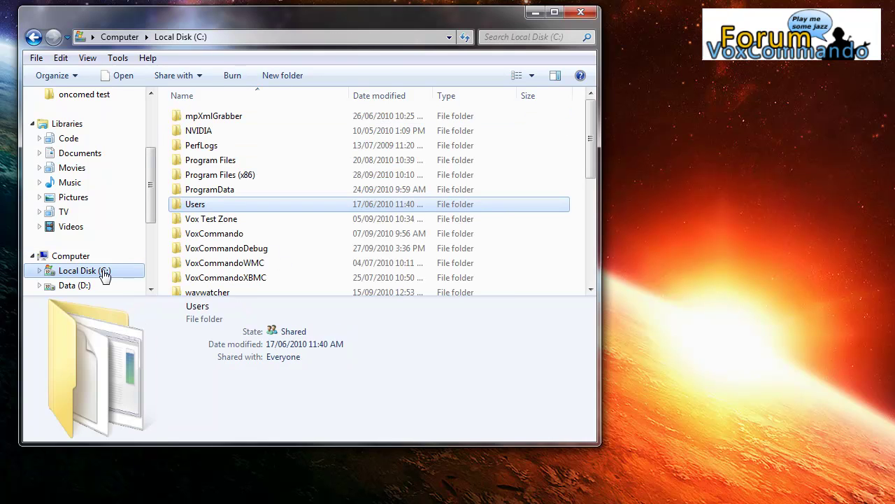
{"action": "double_click", "coordinate": [217, 249]}
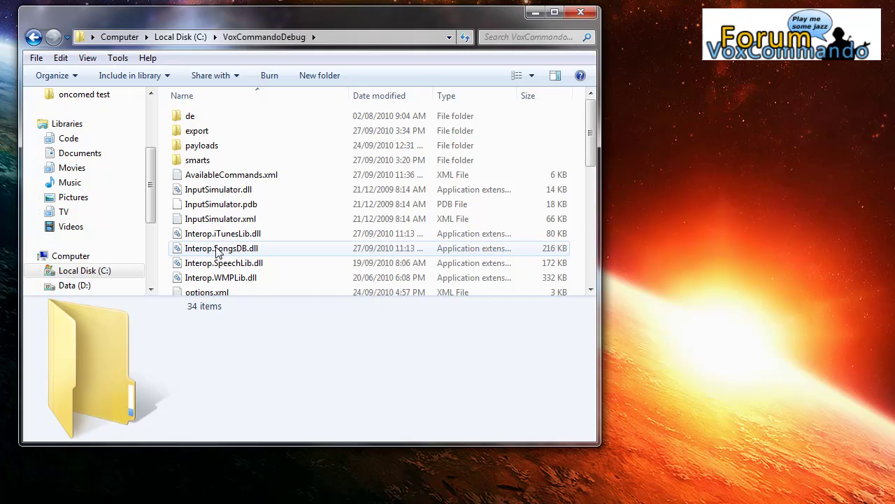
{"action": "double_click", "coordinate": [197, 161]}
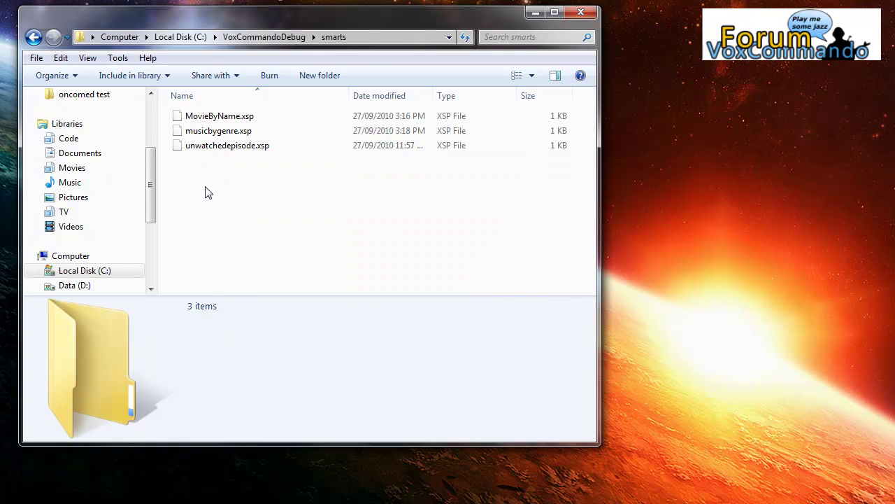
{"action": "right_click", "coordinate": [206, 189]}
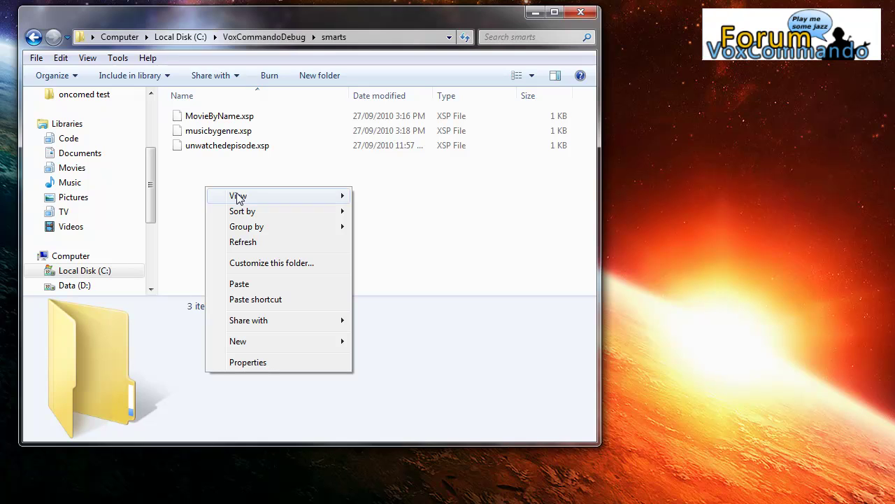
{"action": "left_click", "coordinate": [241, 285]}
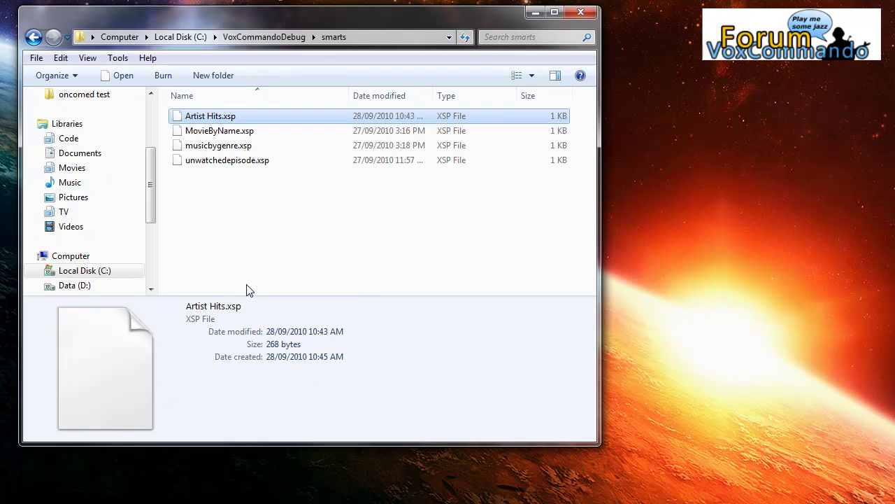
Rename Artist Hits.xsp to ArtistHits.xsp by removing the space
{"action": "left_click", "coordinate": [214, 117]}
{"action": "left_click", "coordinate": [213, 116]}
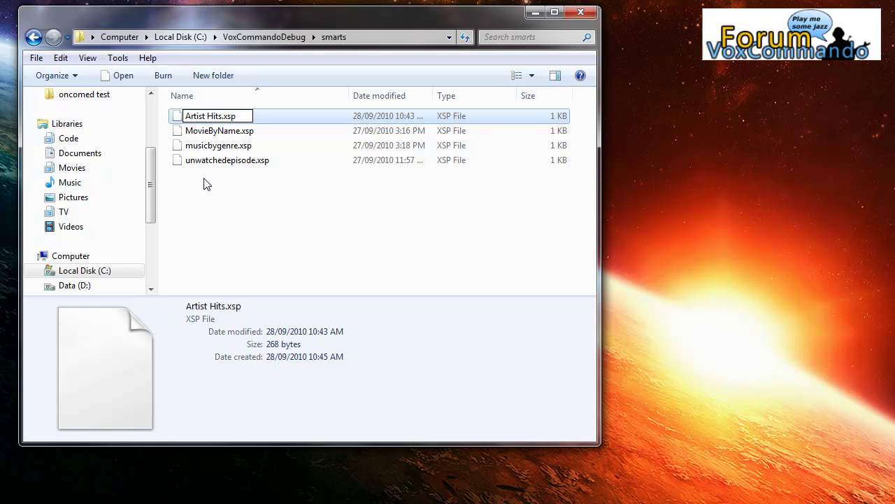
{"action": "key", "text": "Delete"}
{"action": "key", "text": "Return"}
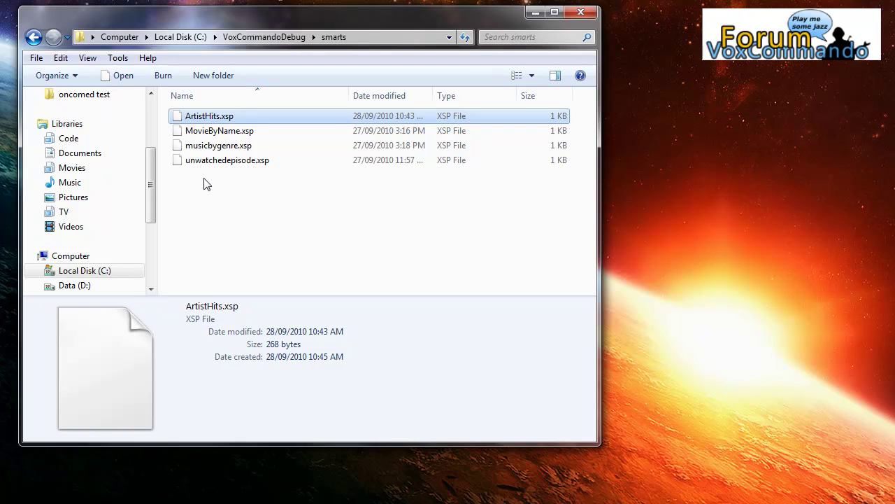
Complete the address bar to the full smarts\ArtistHits.xsp path and select it
{"action": "left_click", "coordinate": [366, 38]}
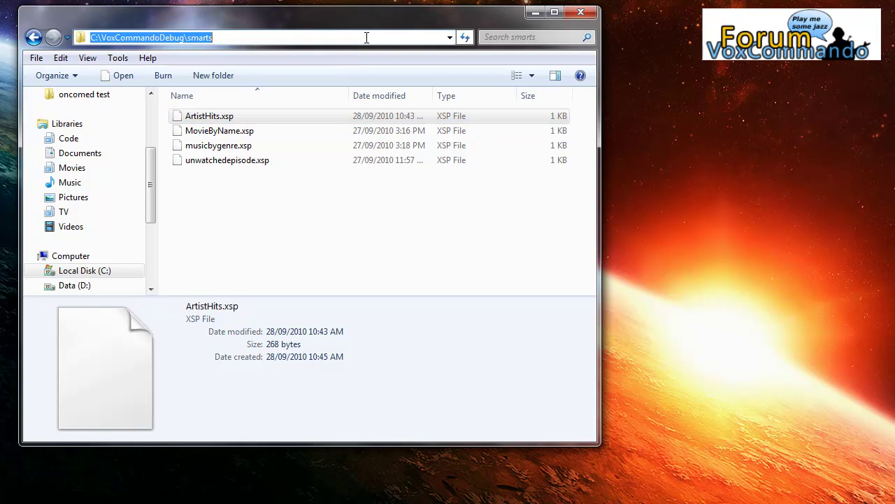
{"action": "left_click", "coordinate": [352, 36]}
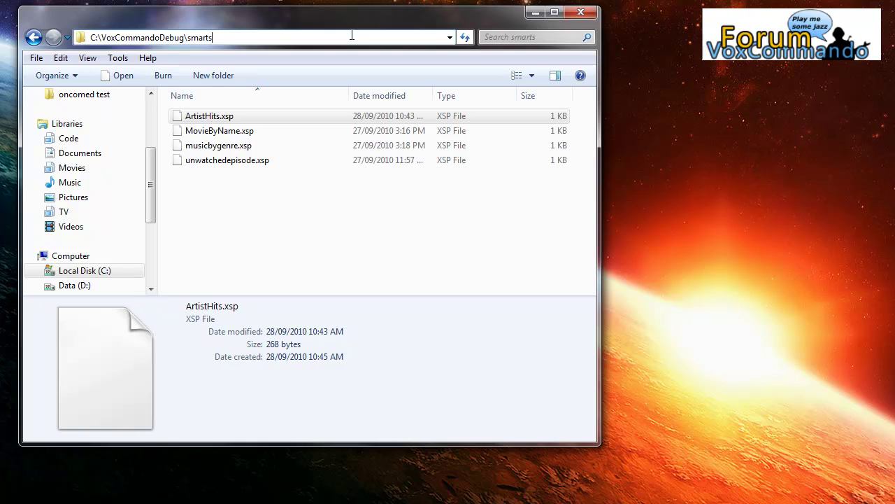
{"action": "type", "text": "\\a"}
{"action": "key", "text": "Down"}
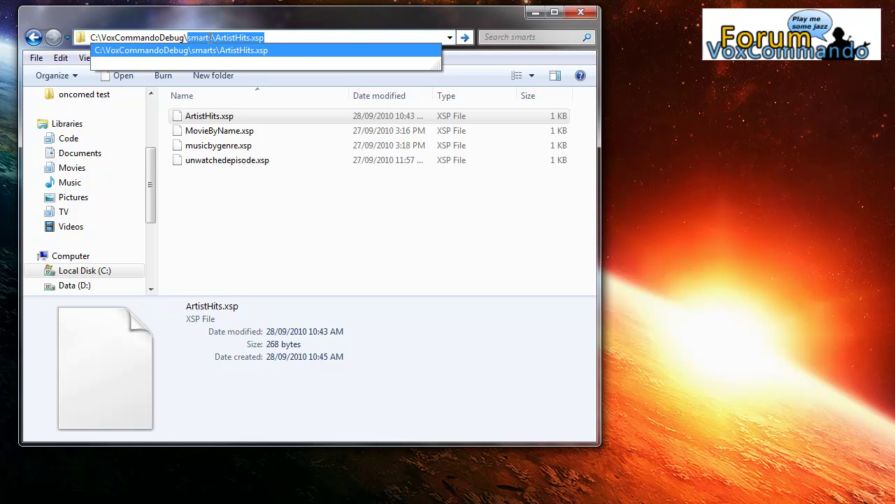
{"action": "left_click_drag", "start_coordinate": [285, 37], "coordinate": [80, 39]}
{"action": "left_click_drag", "start_coordinate": [284, 37], "coordinate": [187, 36]}
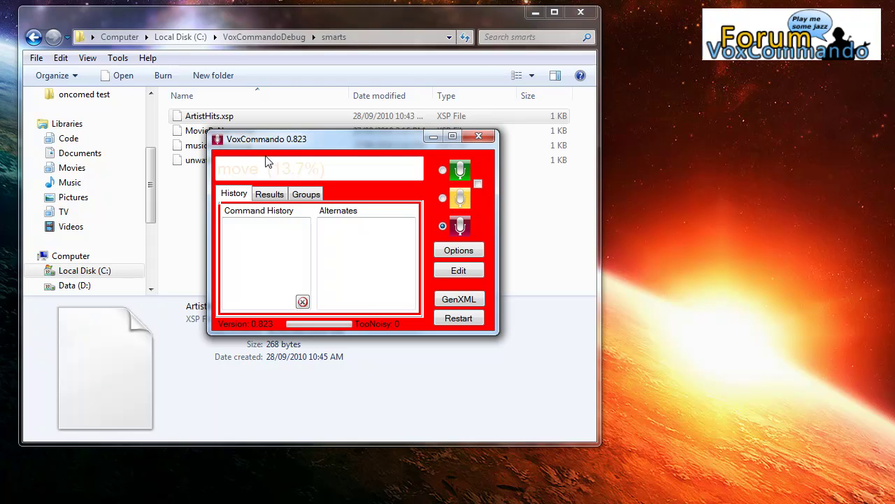
Open the VoxCommando command editor and recheck the ArtistHits.xsp path suggestion
{"action": "left_click", "coordinate": [456, 270]}
{"action": "left_click", "coordinate": [375, 22]}
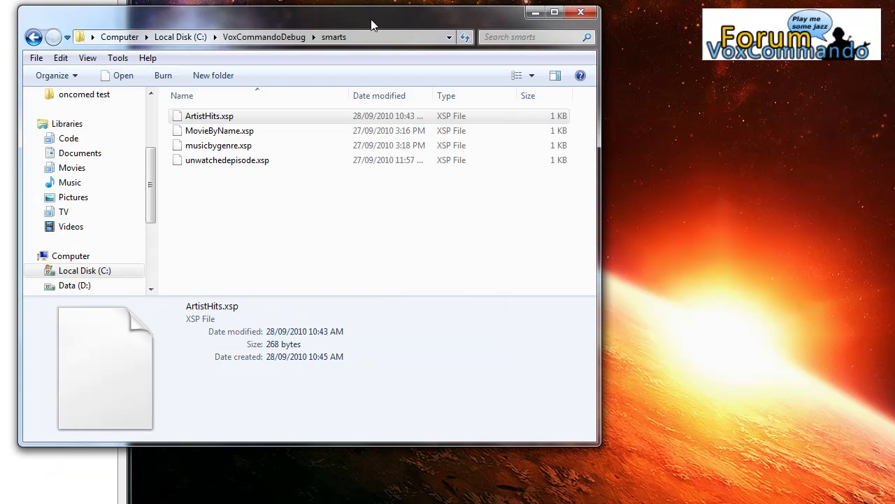
{"action": "left_click", "coordinate": [370, 36]}
{"action": "left_click", "coordinate": [363, 36]}
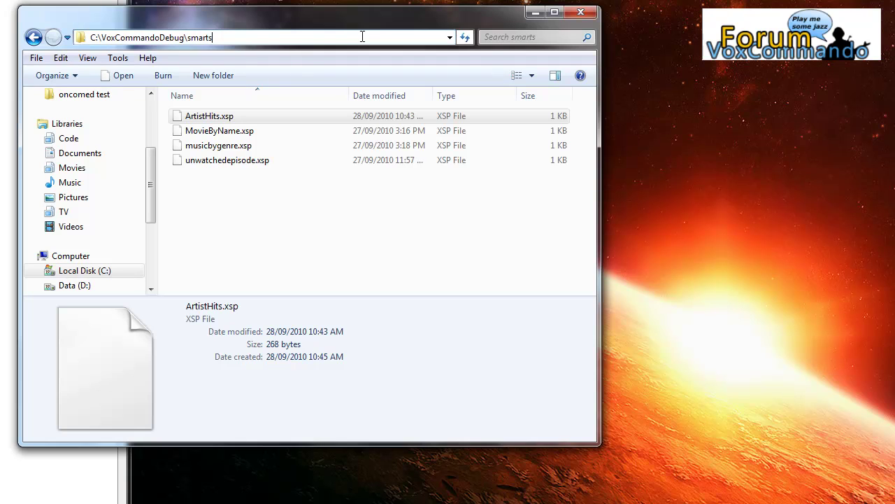
{"action": "type", "text": "\\"}
{"action": "key", "text": "Down"}
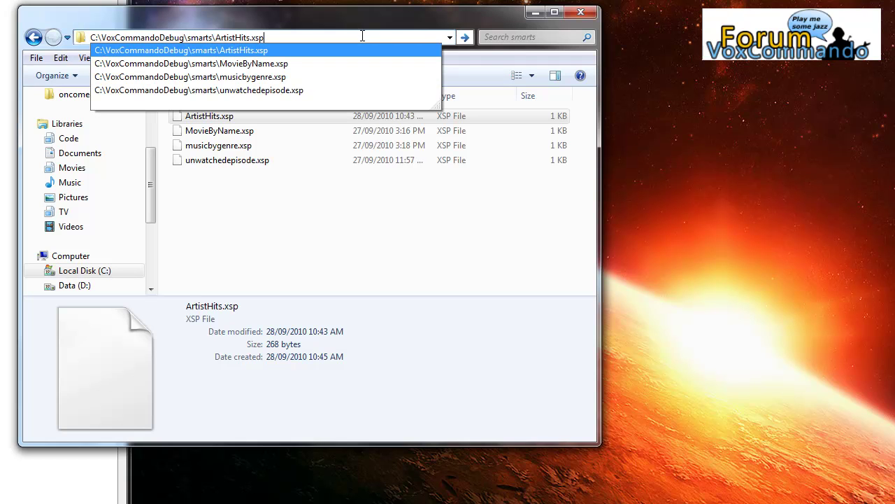
{"action": "key", "text": "shift+Left"}
{"action": "key", "text": "shift+Left"}
{"action": "key", "text": "shift+Left"}
{"action": "key", "text": "shift+Left"}
{"action": "key", "text": "shift+Left"}
{"action": "key", "text": "shift+Left"}
{"action": "key", "text": "shift+Left"}
{"action": "key", "text": "shift+Left"}
{"action": "key", "text": "shift+Left"}
{"action": "key", "text": "shift+Left"}
{"action": "key", "text": "shift+Left"}
{"action": "key", "text": "shift+Left"}
{"action": "key", "text": "shift+Left"}
{"action": "key", "text": "shift+Left"}
{"action": "key", "text": "shift+Left"}
{"action": "key", "text": "shift+Left"}
{"action": "key", "text": "shift+Left"}
{"action": "key", "text": "shift+Left"}
{"action": "key", "text": "shift+Left"}
{"action": "key", "text": "shift+Left"}
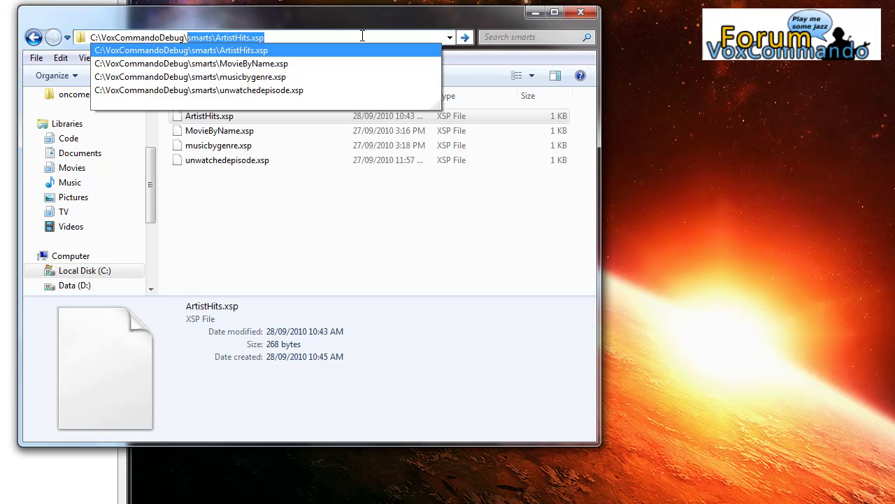
{"action": "key", "text": "Up"}
{"action": "key", "text": "Escape"}
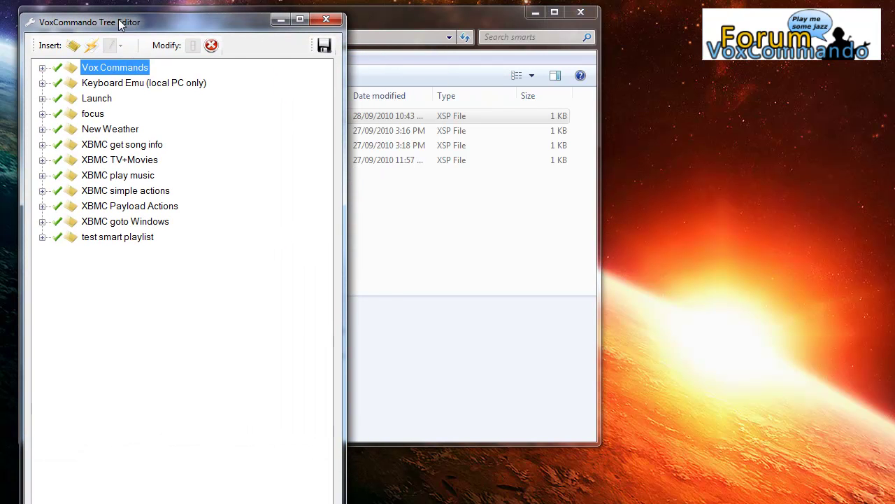
Clone the search genre command in the test smart playlist group
{"action": "left_click", "coordinate": [42, 238]}
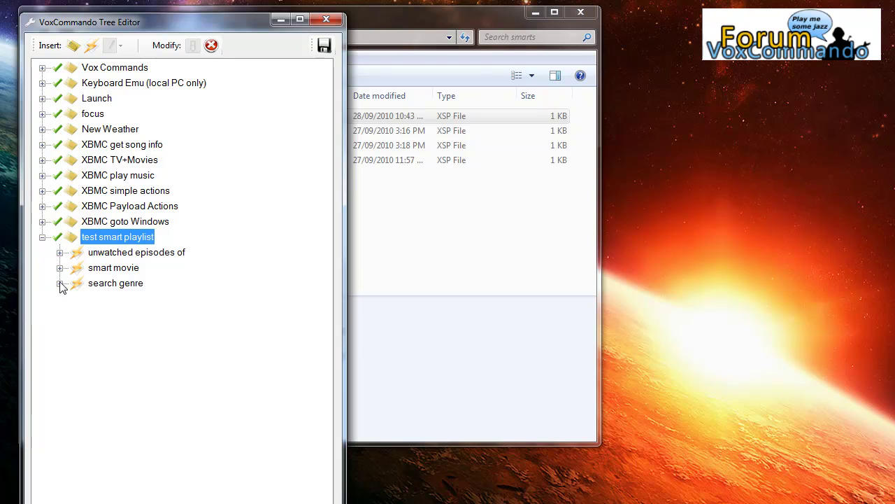
{"action": "left_click", "coordinate": [60, 284]}
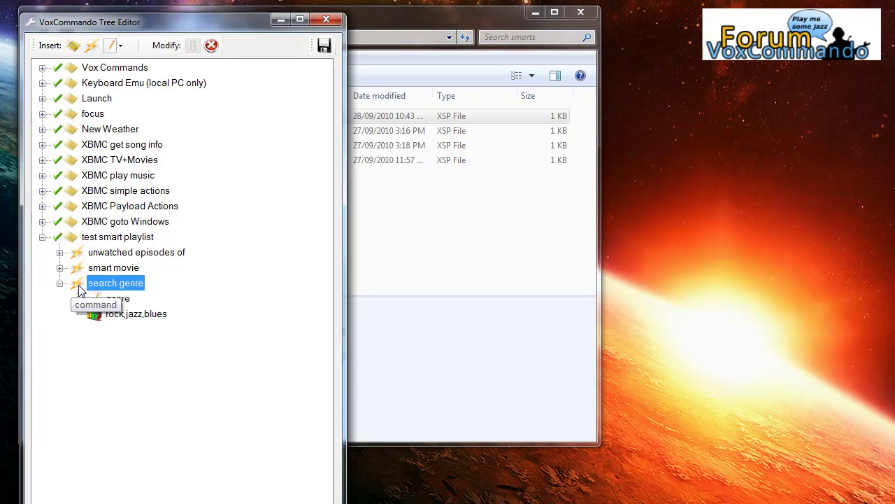
{"action": "right_click", "coordinate": [79, 288]}
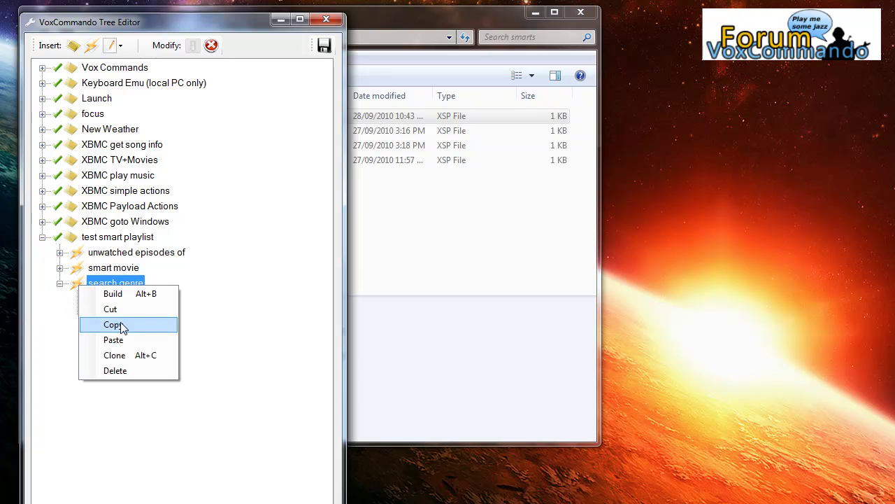
{"action": "left_click", "coordinate": [142, 358]}
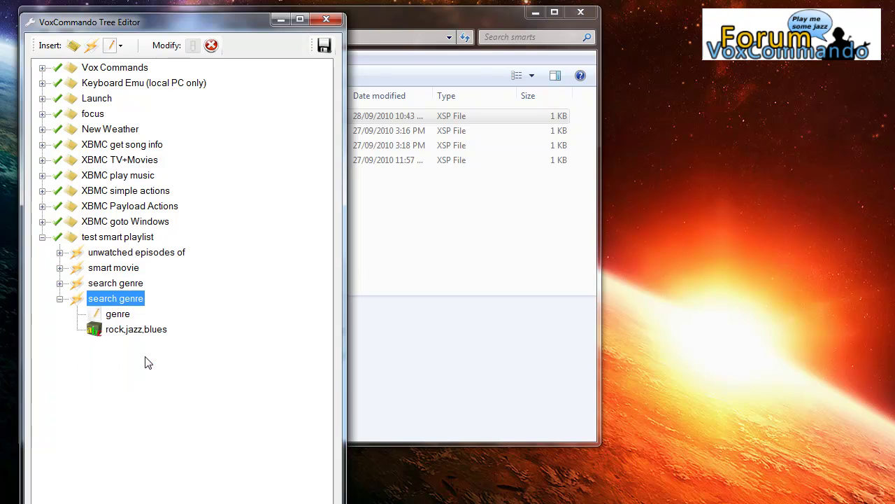
Rename the clone 'Artist Hits' and change its phrase to 'play hits by'
{"action": "left_click", "coordinate": [112, 303]}
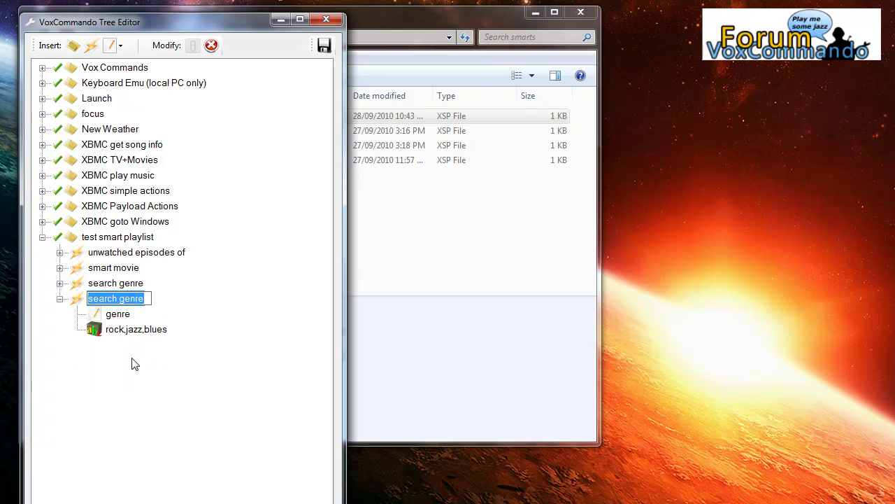
{"action": "type", "text": "Artist "}
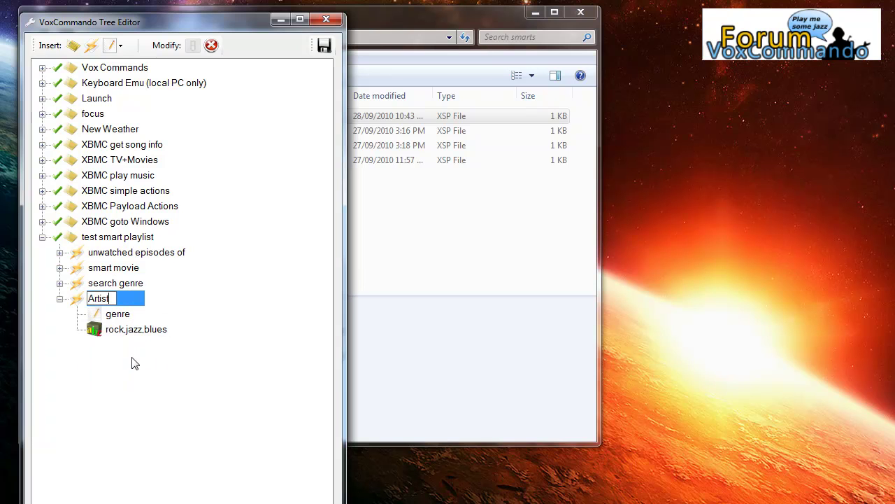
{"action": "type", "text": "Hits"}
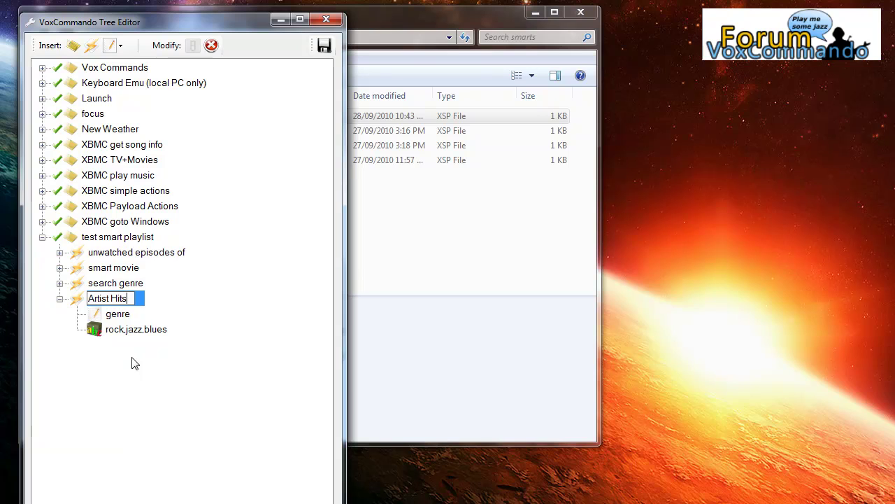
{"action": "left_click", "coordinate": [118, 317]}
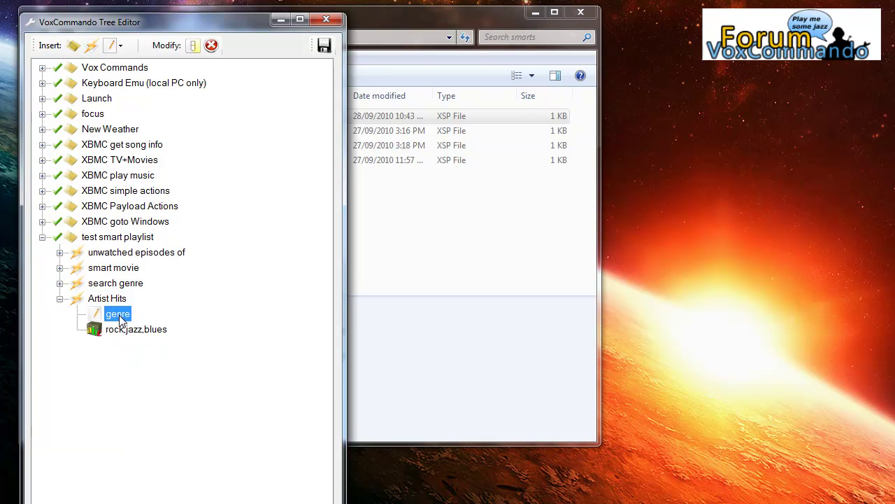
{"action": "left_click", "coordinate": [119, 315]}
{"action": "type", "text": "play hits by"}
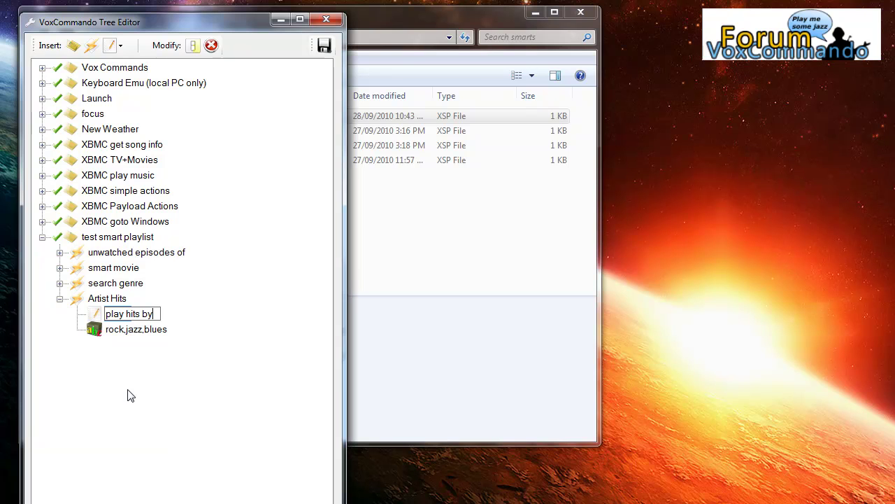
{"action": "left_click", "coordinate": [128, 333]}
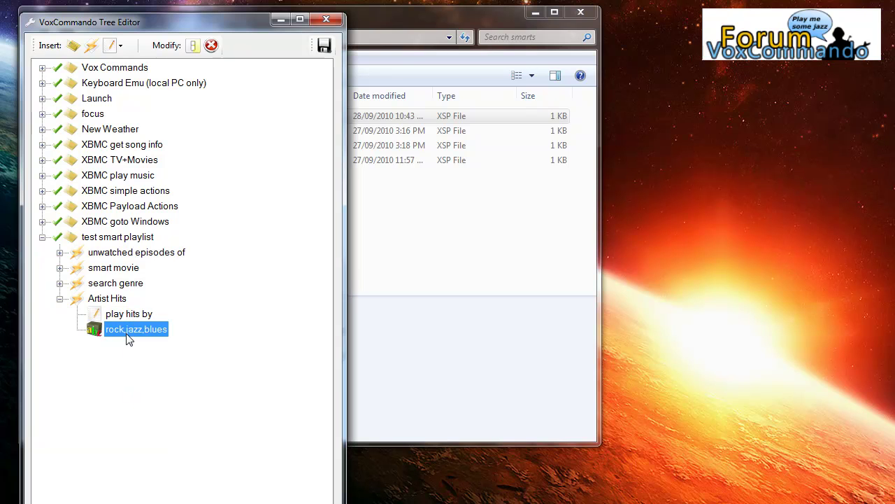
Delete the rock,jazz,blues payload list and insert a phrase-only XML payload after 'play hits by'
{"action": "left_click", "coordinate": [211, 45]}
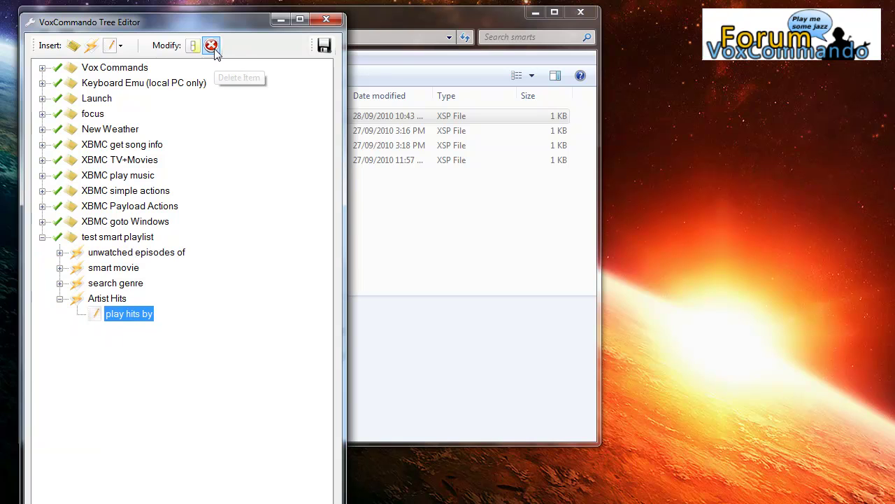
{"action": "left_click", "coordinate": [121, 46]}
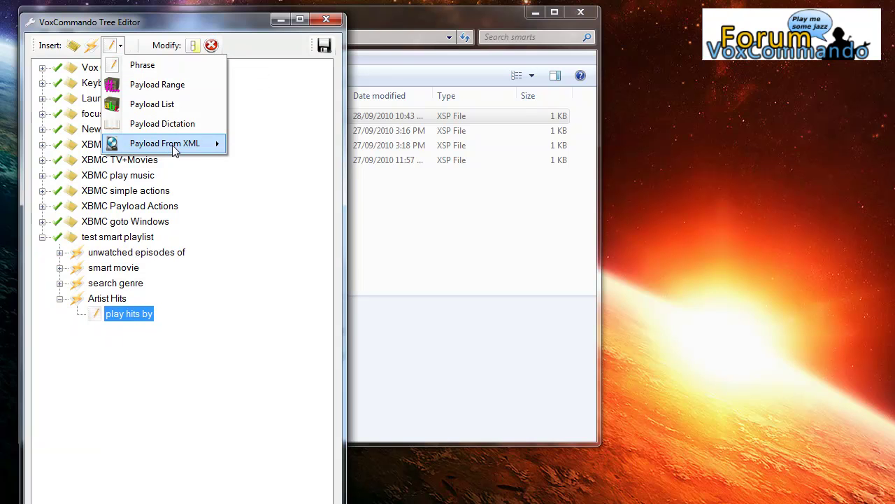
{"action": "mouse_move", "coordinate": [175, 147]}
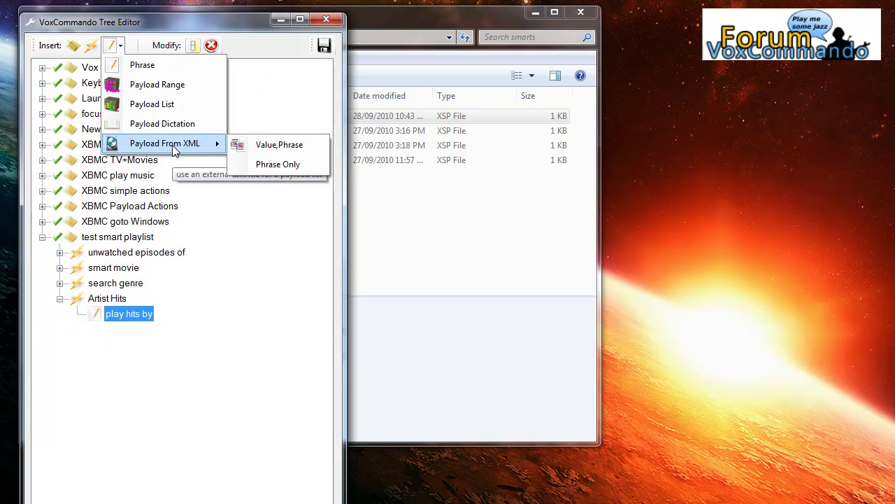
{"action": "left_click", "coordinate": [294, 168]}
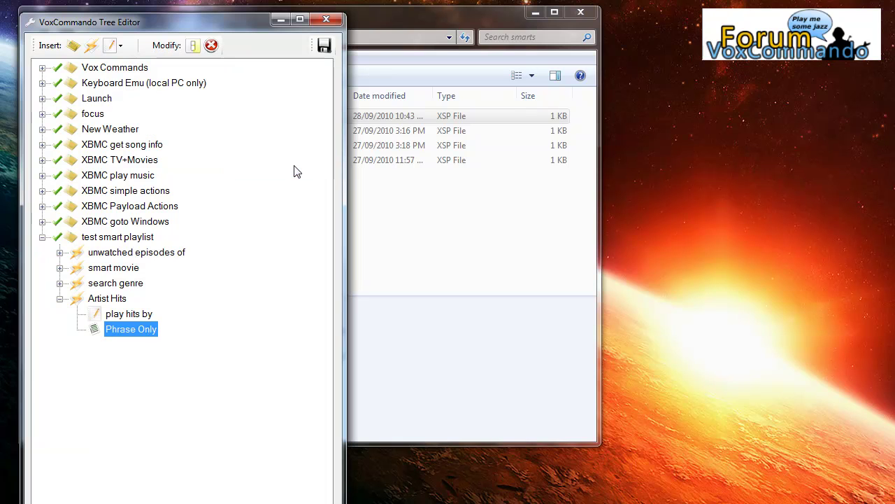
Load xbmcArtists.xml as the file for the new phrase-only payload
{"action": "right_click", "coordinate": [133, 334]}
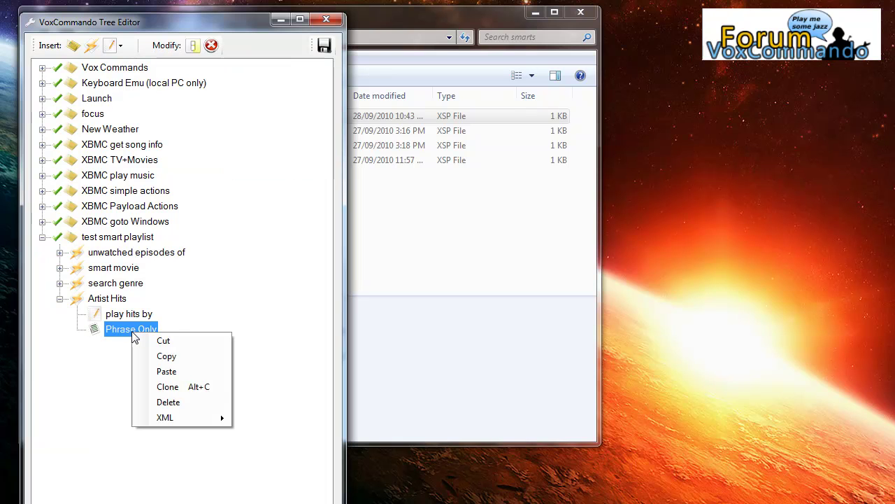
{"action": "mouse_move", "coordinate": [181, 423]}
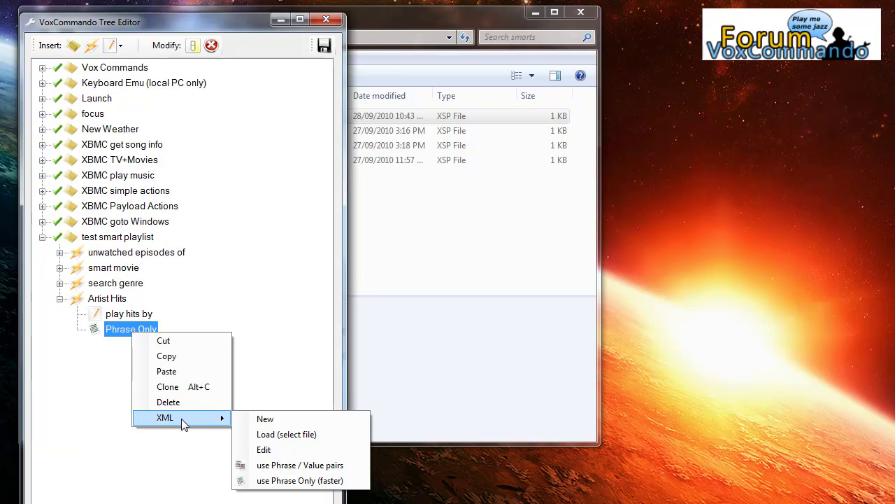
{"action": "left_click", "coordinate": [303, 435]}
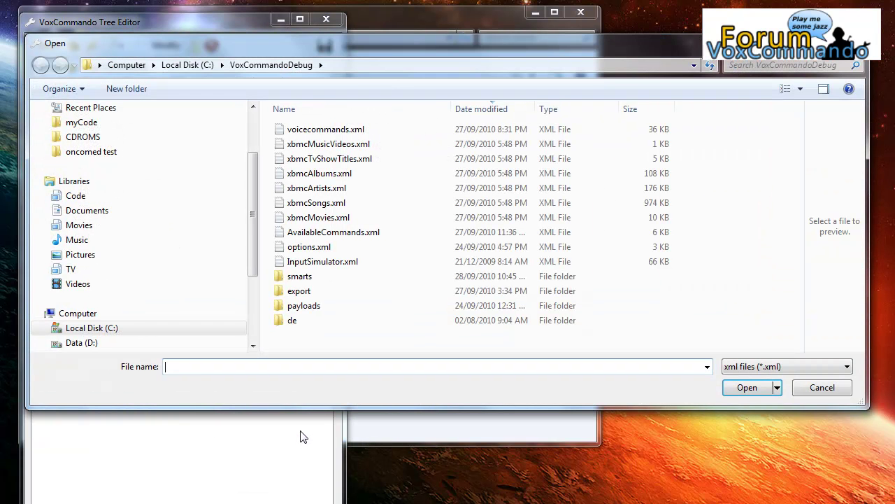
{"action": "left_click", "coordinate": [326, 191]}
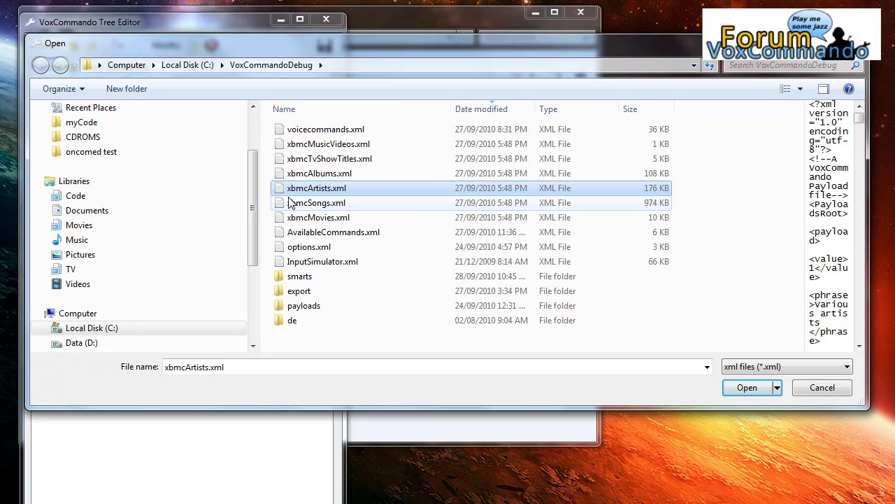
{"action": "left_click", "coordinate": [744, 387]}
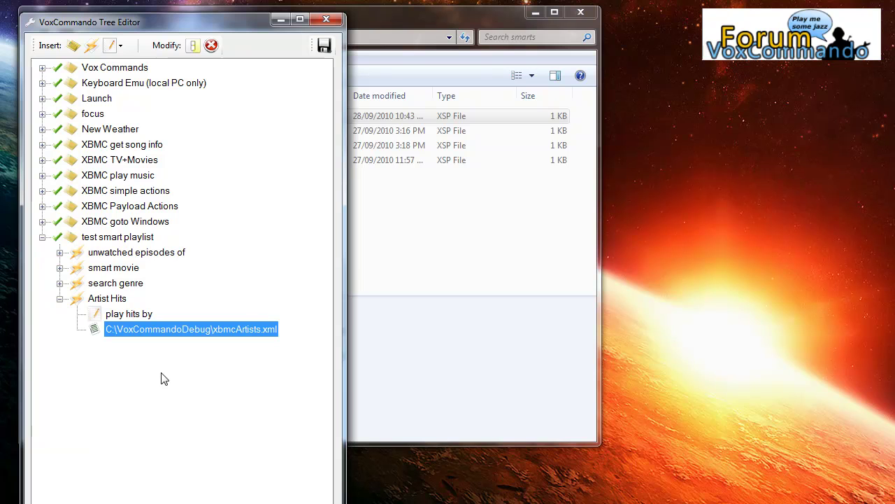
{"action": "right_click", "coordinate": [116, 332]}
{"action": "mouse_move", "coordinate": [163, 415]}
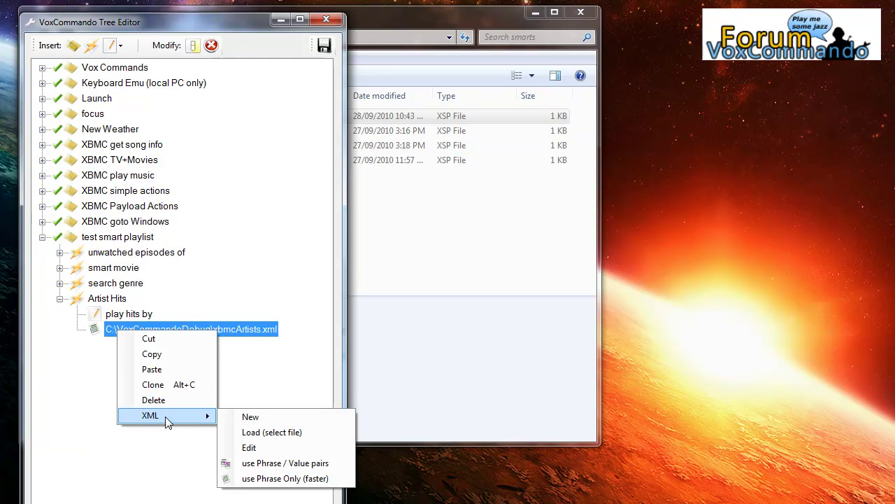
{"action": "left_click", "coordinate": [275, 450]}
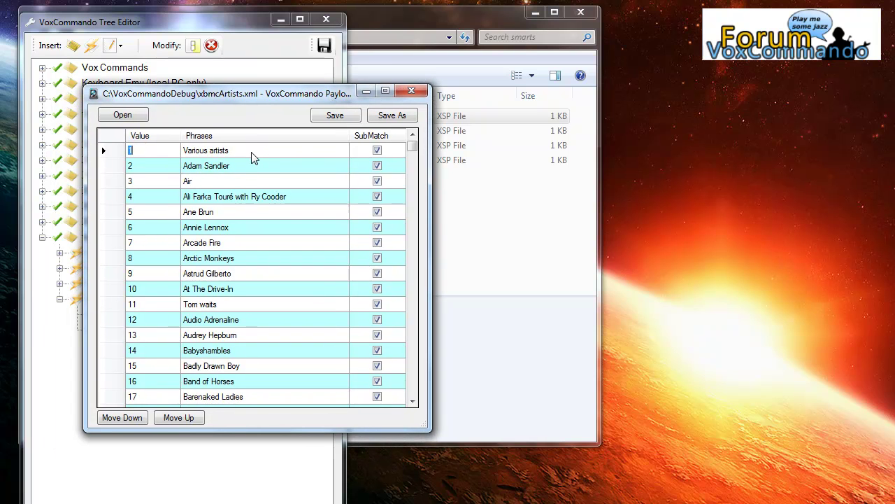
{"action": "double_click", "coordinate": [250, 197]}
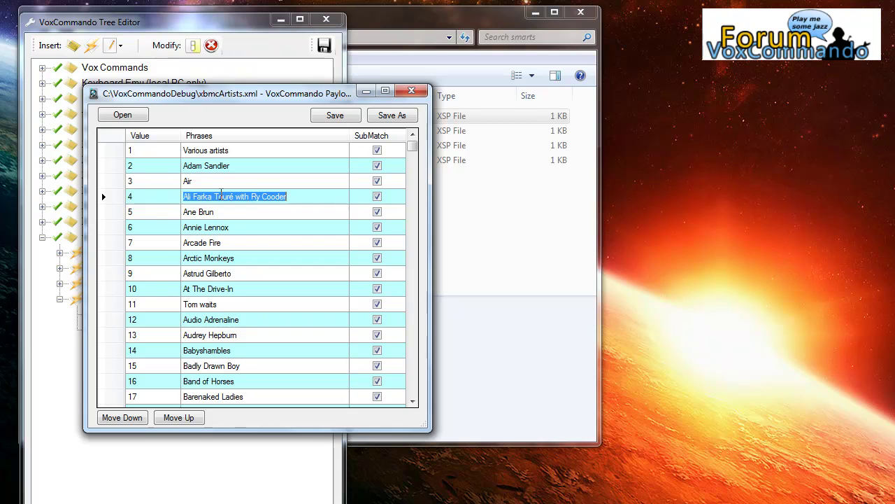
{"action": "double_click", "coordinate": [142, 198]}
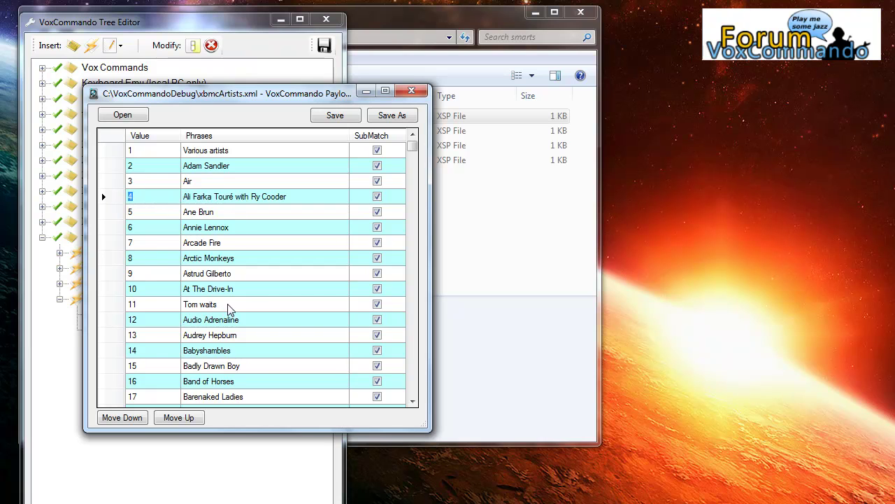
{"action": "left_click", "coordinate": [229, 304]}
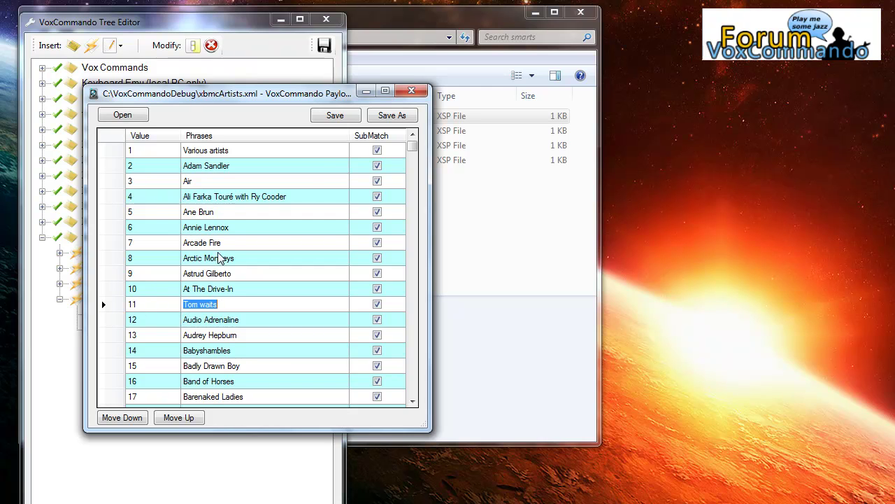
{"action": "left_click", "coordinate": [411, 91]}
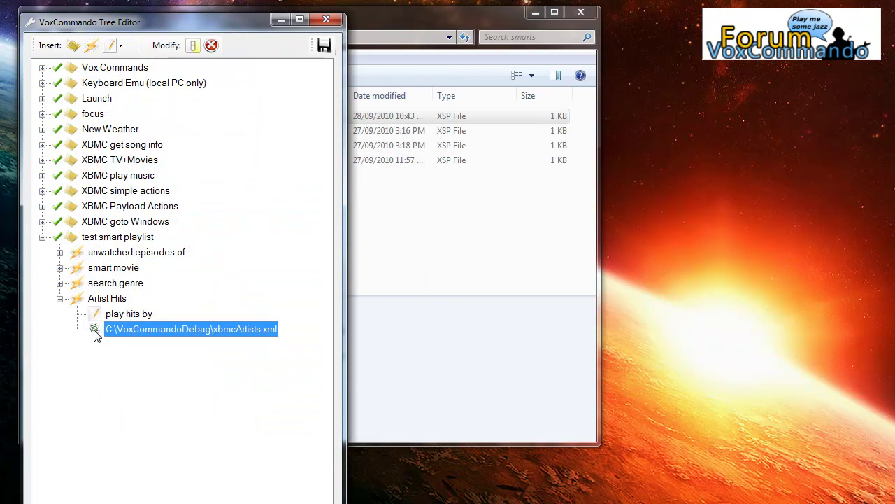
{"action": "right_click", "coordinate": [96, 335]}
{"action": "mouse_move", "coordinate": [130, 424]}
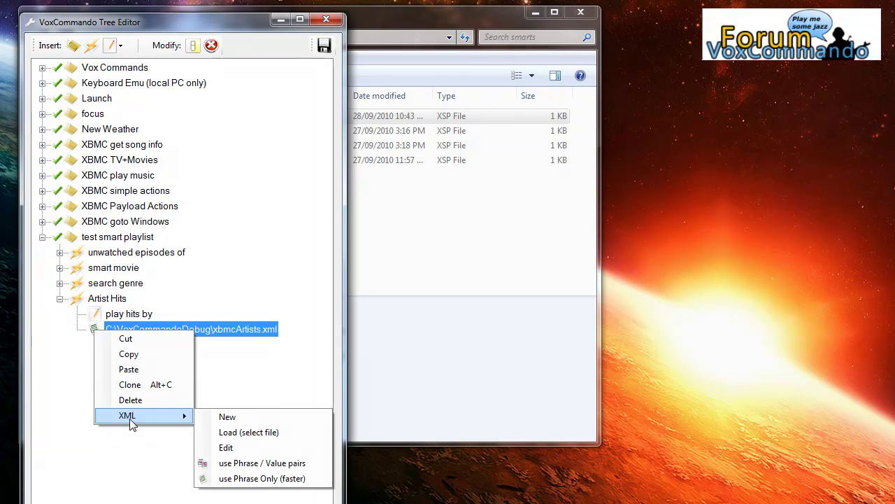
{"action": "left_click", "coordinate": [250, 464]}
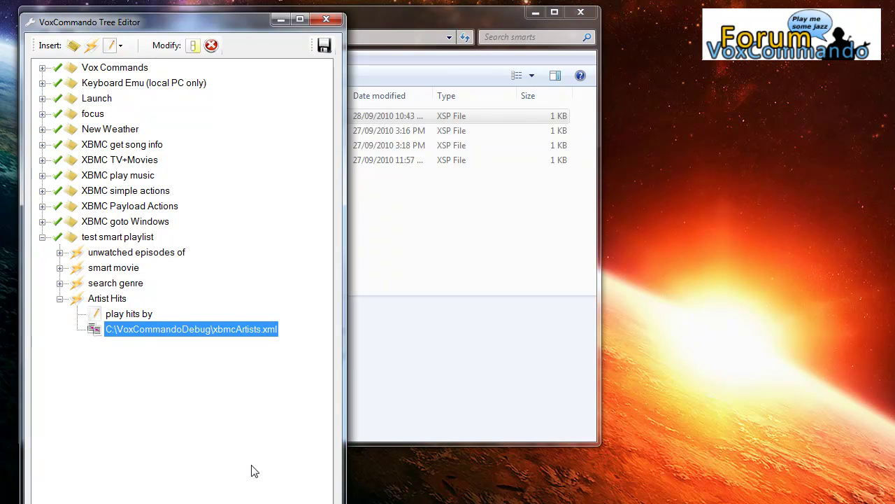
{"action": "right_click", "coordinate": [97, 337]}
{"action": "mouse_move", "coordinate": [137, 417]}
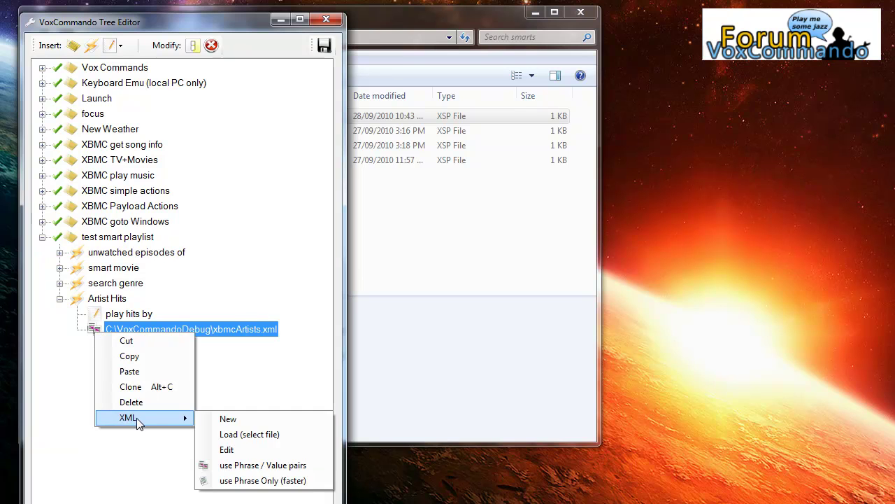
{"action": "left_click", "coordinate": [242, 482]}
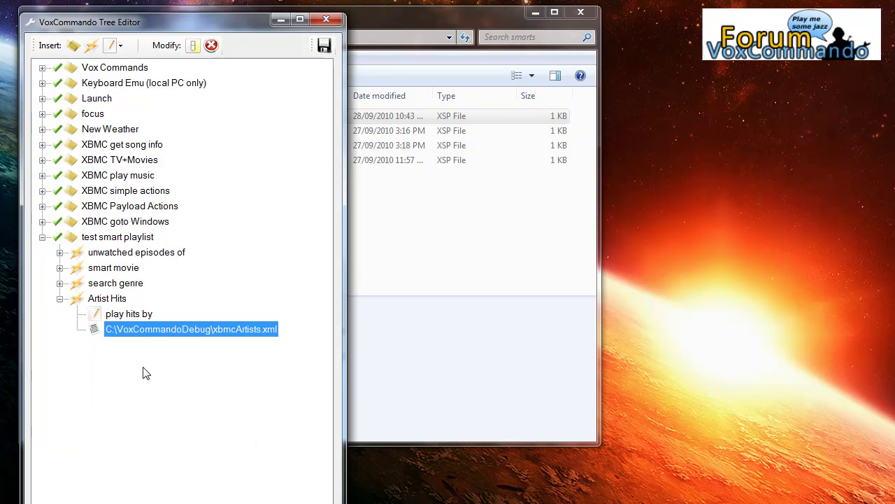
{"action": "right_click", "coordinate": [79, 302]}
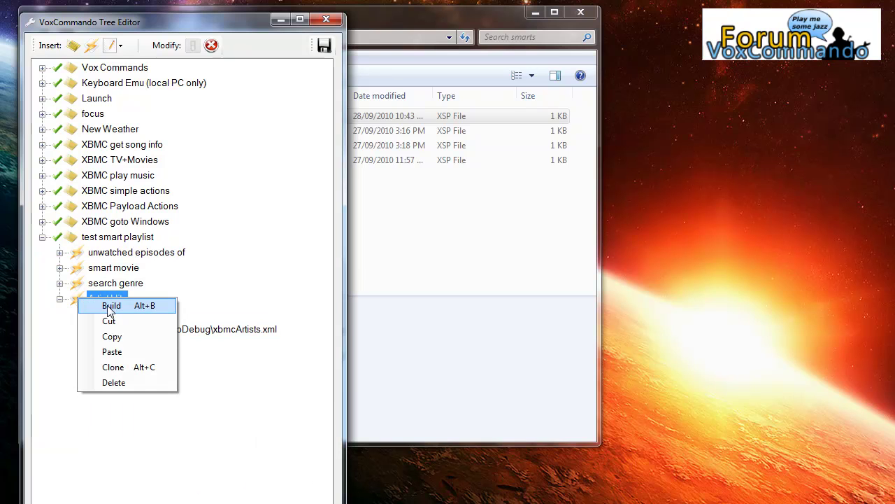
Open Artist Hits in the command builder and change the XBMC.LoadSmart path to smarts\ArtistHits.xsp
{"action": "left_click", "coordinate": [110, 308]}
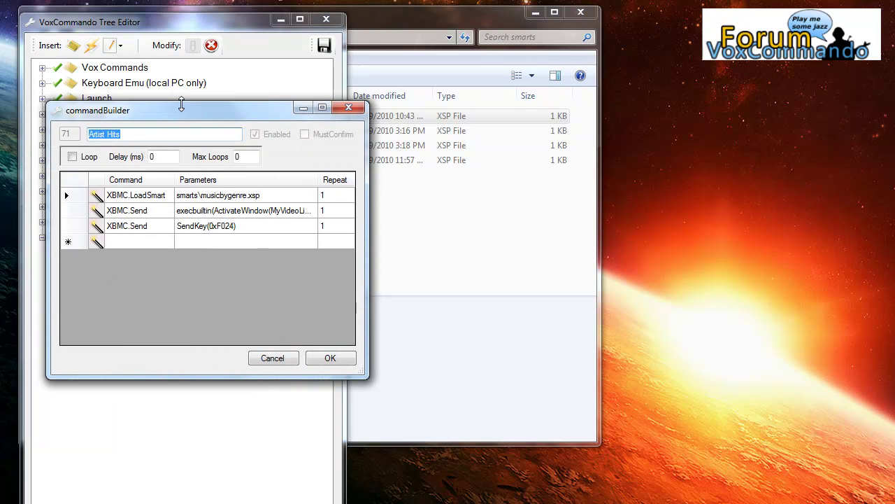
{"action": "left_click_drag", "start_coordinate": [368, 218], "coordinate": [592, 247]}
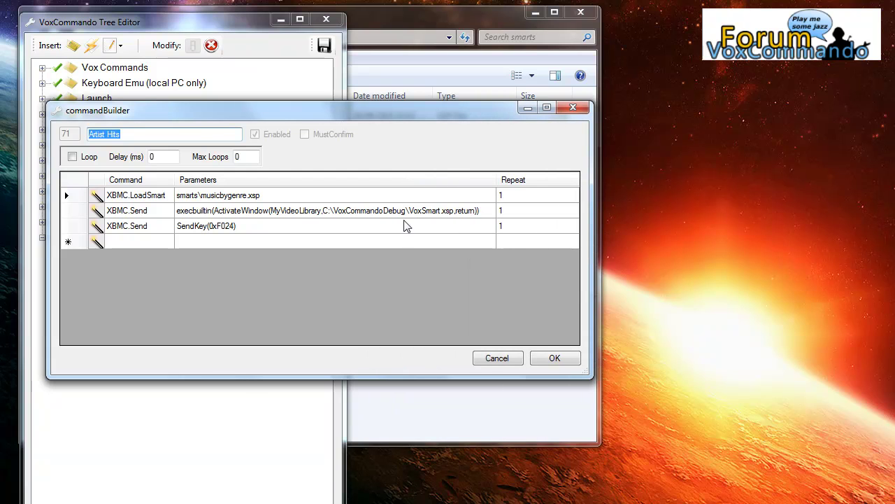
{"action": "left_click", "coordinate": [217, 198]}
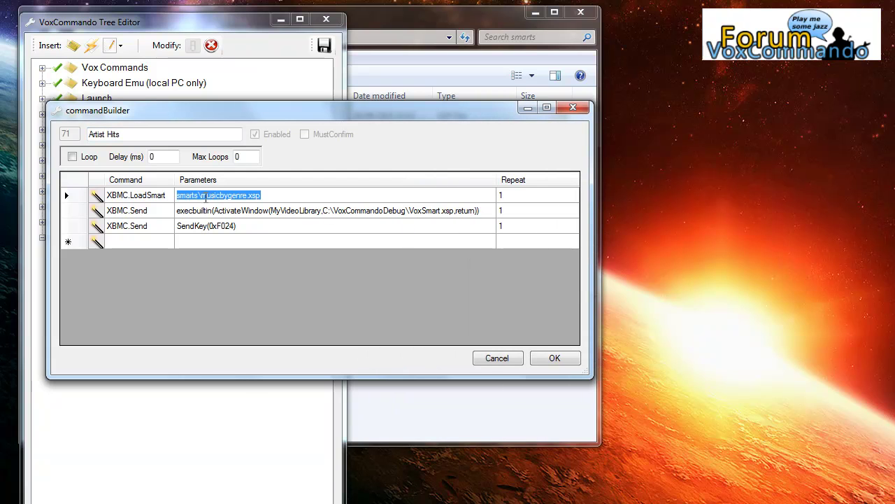
{"action": "left_click_drag", "start_coordinate": [202, 199], "coordinate": [149, 199]}
{"action": "type", "text": "smarts\\ArtistHits.xsp"}
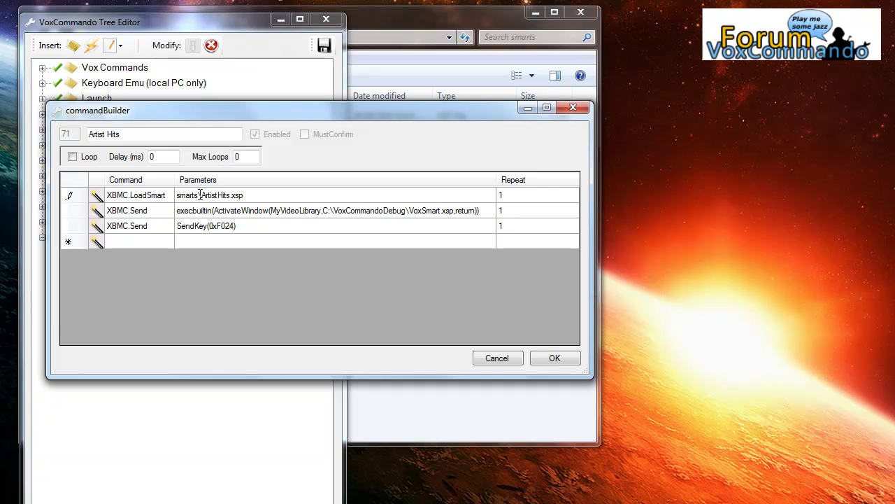
{"action": "left_click_drag", "start_coordinate": [201, 195], "coordinate": [255, 192]}
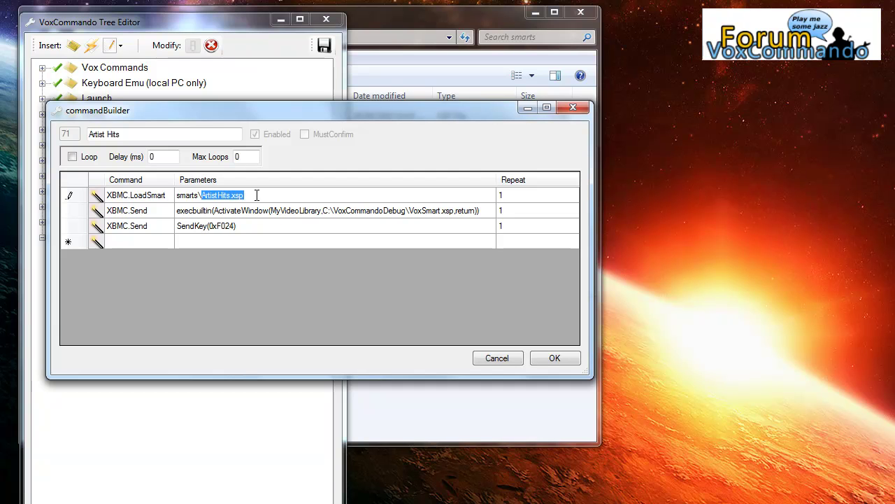
{"action": "left_click", "coordinate": [155, 196]}
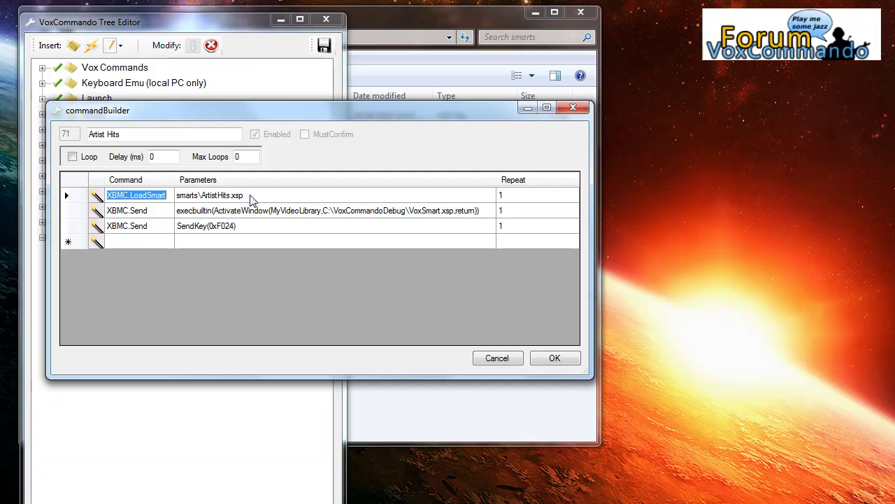
Open ArtistHits.xsp in Notepad++, inspect the {1} artist placeholder on line 5, then close it
{"action": "left_click", "coordinate": [358, 22]}
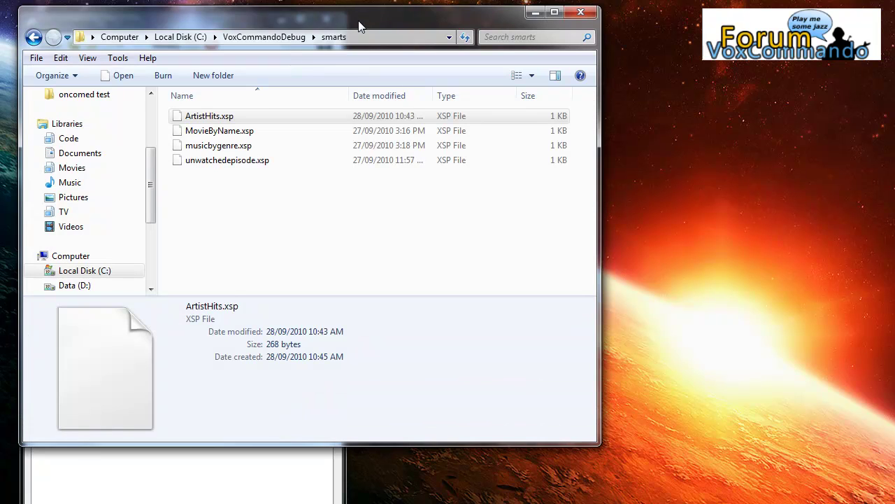
{"action": "right_click", "coordinate": [207, 117]}
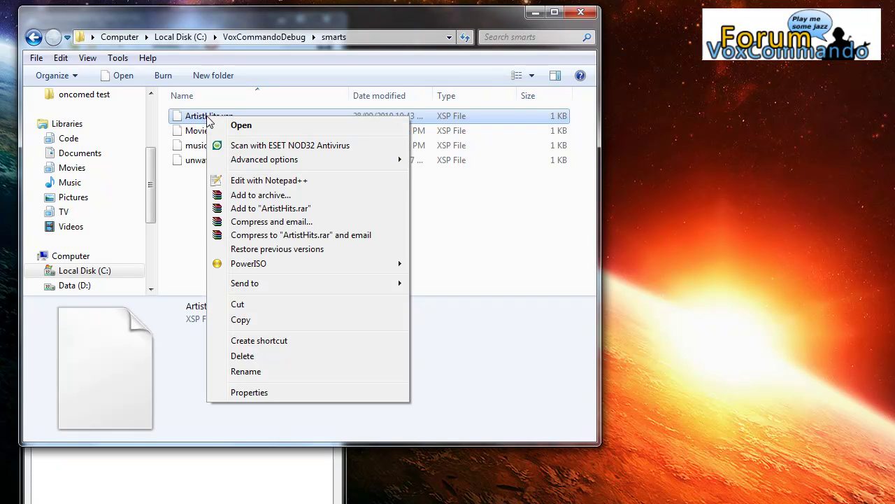
{"action": "left_click", "coordinate": [245, 180]}
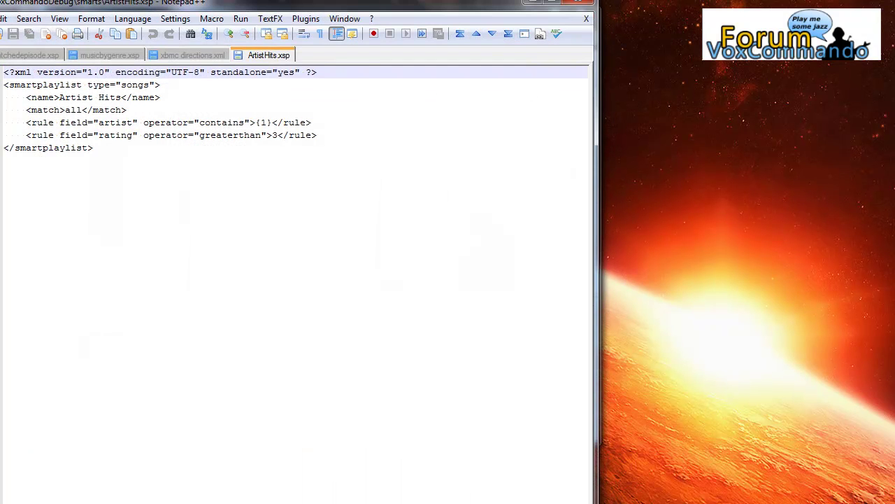
{"action": "left_click_drag", "start_coordinate": [1, 1], "coordinate": [104, 44]}
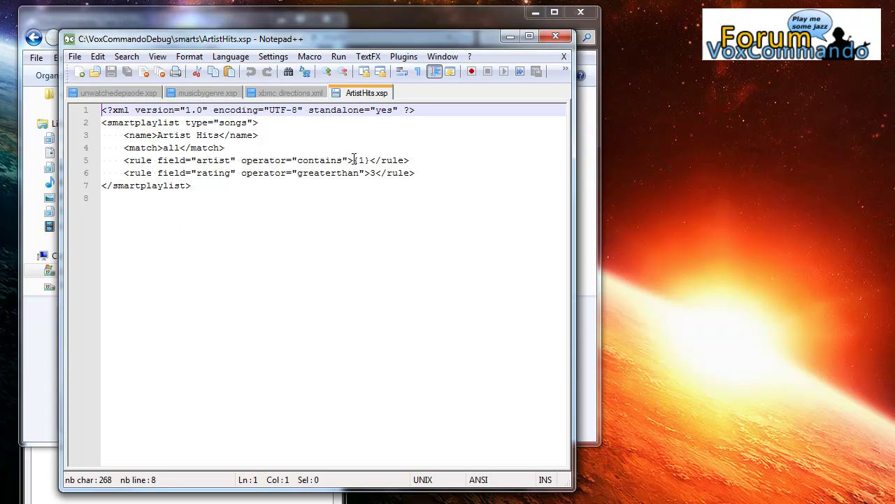
{"action": "left_click_drag", "start_coordinate": [354, 161], "coordinate": [364, 159]}
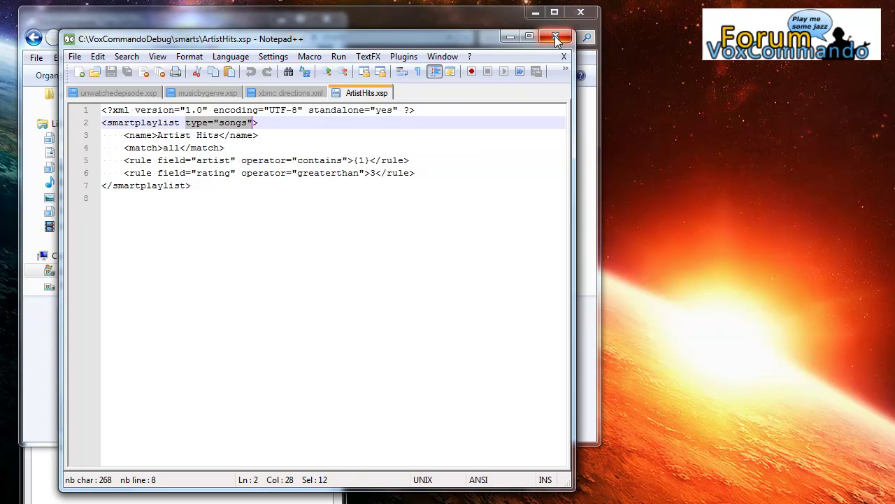
{"action": "left_click", "coordinate": [556, 38]}
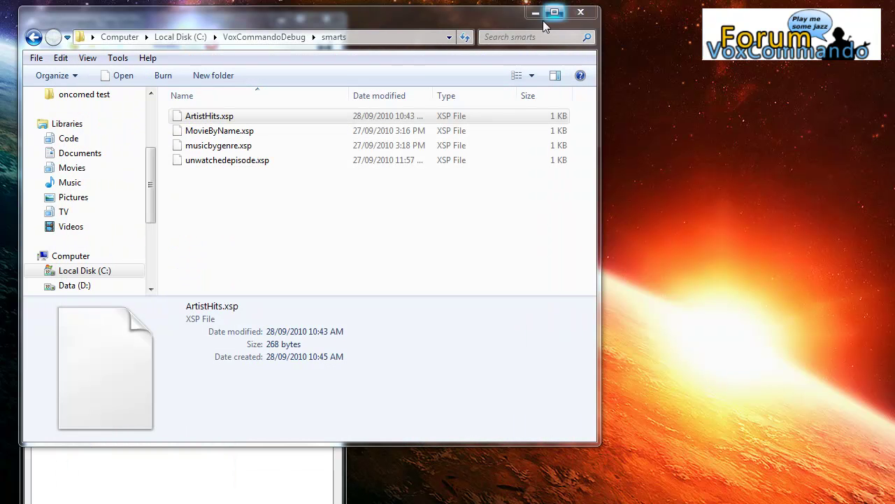
{"action": "left_click", "coordinate": [304, 463]}
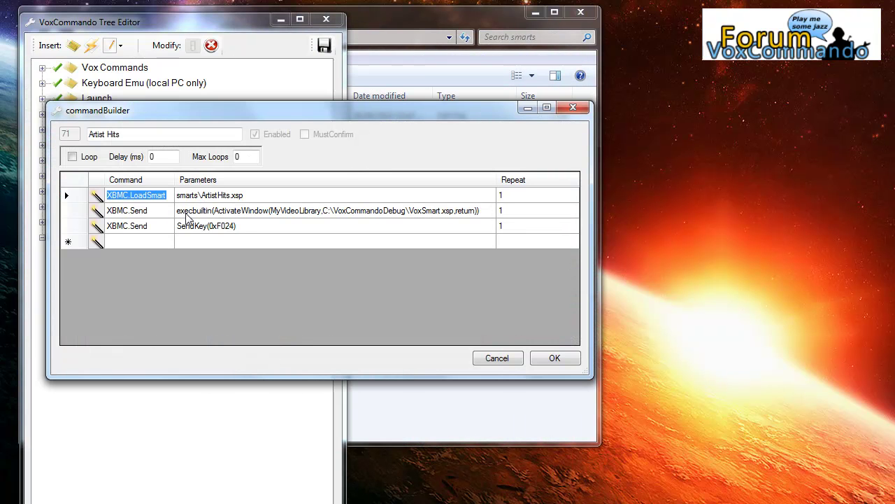
{"action": "left_click", "coordinate": [329, 216]}
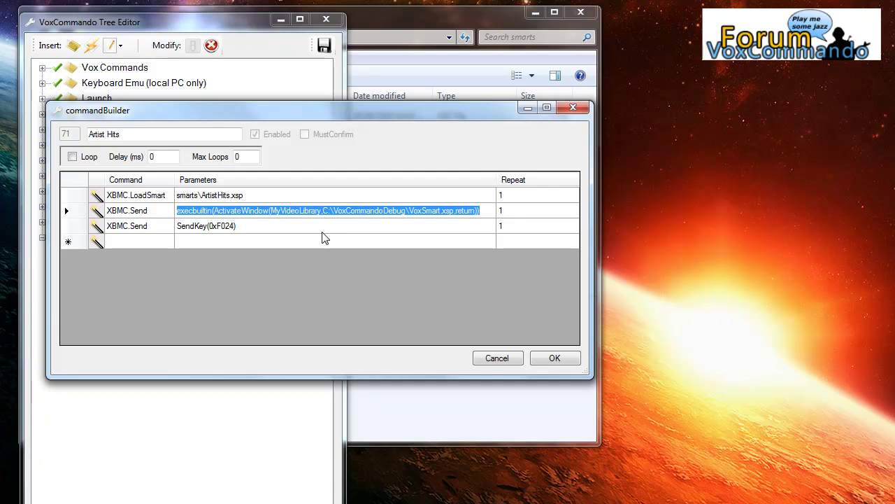
{"action": "left_click", "coordinate": [323, 213]}
{"action": "left_click_drag", "start_coordinate": [323, 213], "coordinate": [372, 211]}
{"action": "left_click", "coordinate": [329, 213]}
{"action": "left_click_drag", "start_coordinate": [397, 211], "coordinate": [455, 211]}
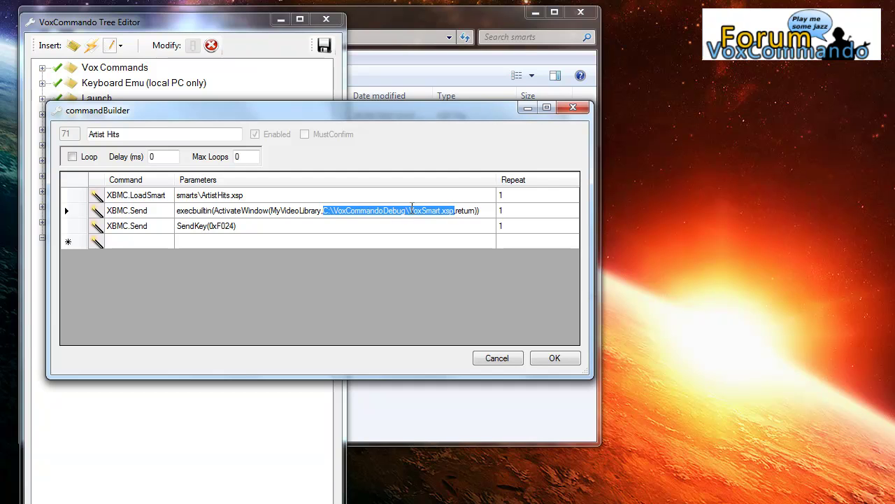
{"action": "left_click", "coordinate": [412, 208]}
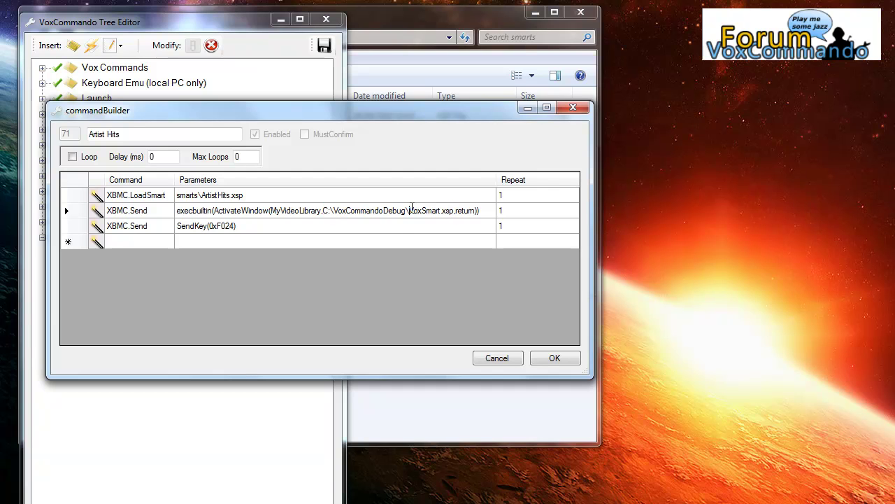
{"action": "left_click", "coordinate": [250, 196]}
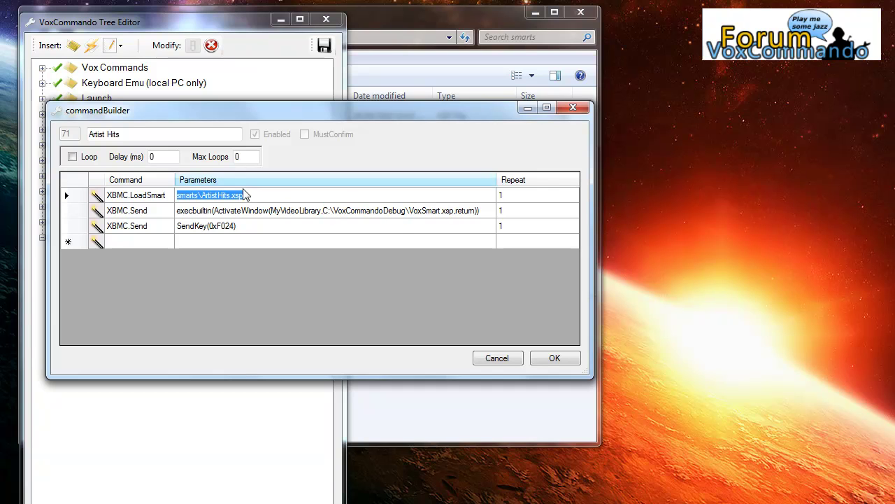
{"action": "left_click", "coordinate": [412, 210]}
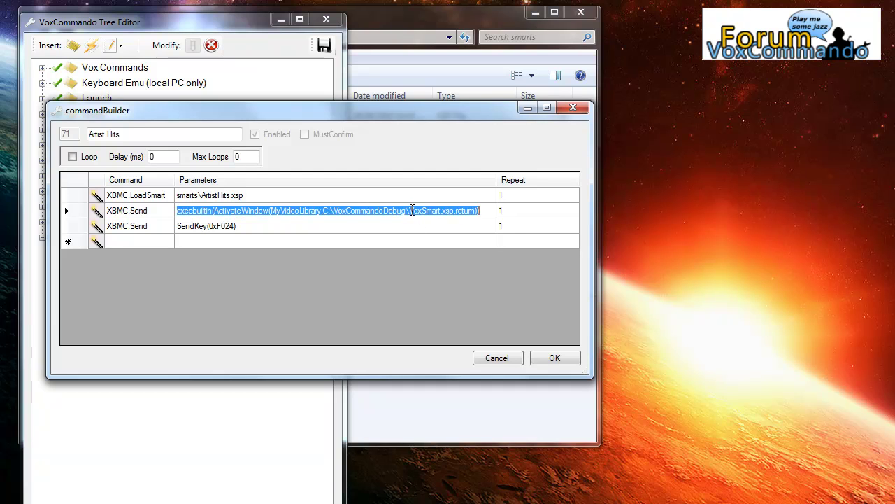
{"action": "left_click", "coordinate": [412, 210]}
{"action": "left_click_drag", "start_coordinate": [410, 211], "coordinate": [455, 213]}
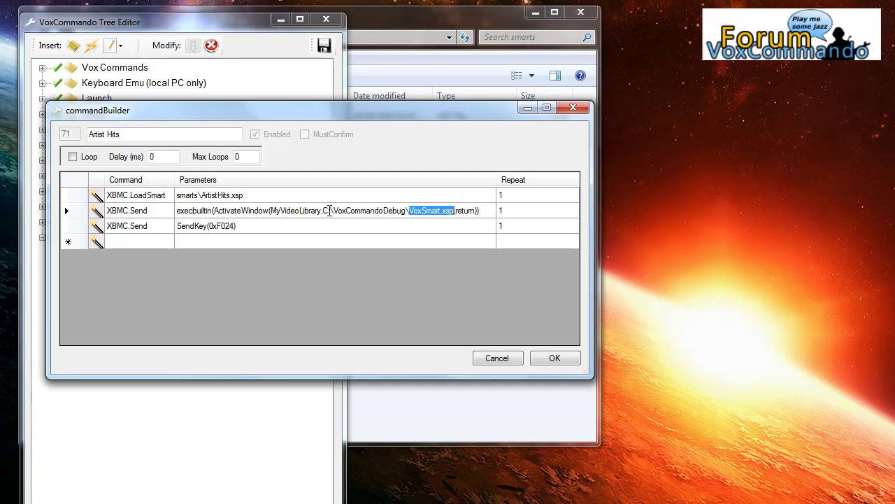
{"action": "left_click", "coordinate": [323, 210]}
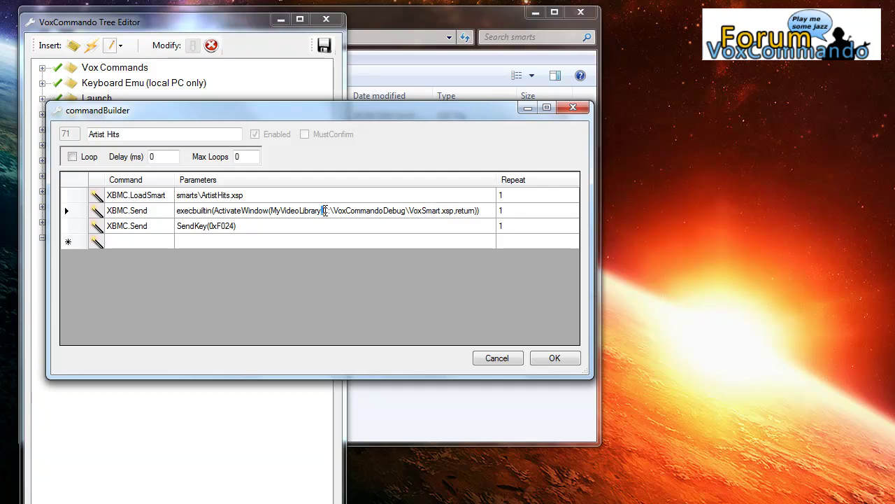
{"action": "key", "text": "shift+Right"}
{"action": "key", "text": "shift+Right"}
{"action": "key", "text": "shift+Right"}
{"action": "key", "text": "shift+Right"}
{"action": "key", "text": "shift+Right"}
{"action": "key", "text": "shift+Right"}
{"action": "key", "text": "shift+Right"}
{"action": "key", "text": "shift+Right"}
{"action": "key", "text": "shift+Right"}
{"action": "key", "text": "shift+Right"}
{"action": "key", "text": "shift+Right"}
{"action": "key", "text": "shift+Right"}
{"action": "key", "text": "shift+Right"}
{"action": "key", "text": "shift+Right"}
{"action": "key", "text": "shift+Right"}
{"action": "key", "text": "shift+Right"}
{"action": "key", "text": "shift+Right"}
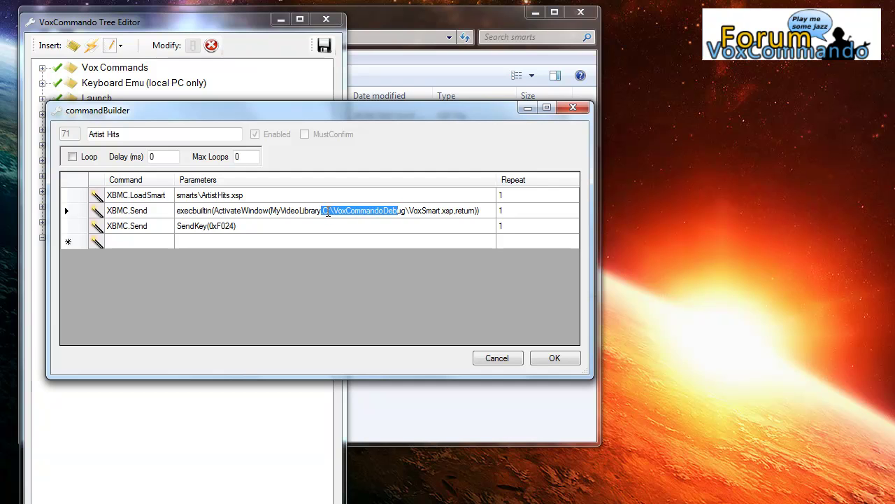
{"action": "left_click", "coordinate": [327, 213]}
{"action": "key", "text": "shift+Left"}
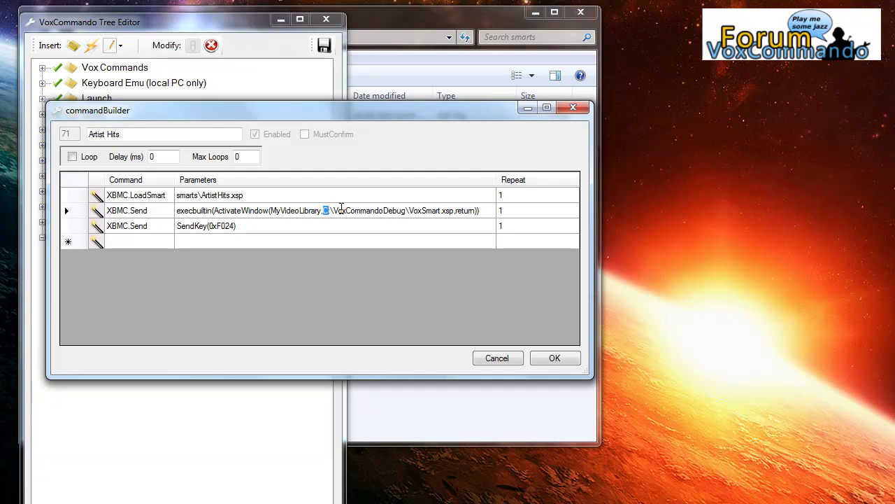
Accept the three Artist Hits steps, including the SendKey step, and close the builder with OK
{"action": "left_click", "coordinate": [256, 227]}
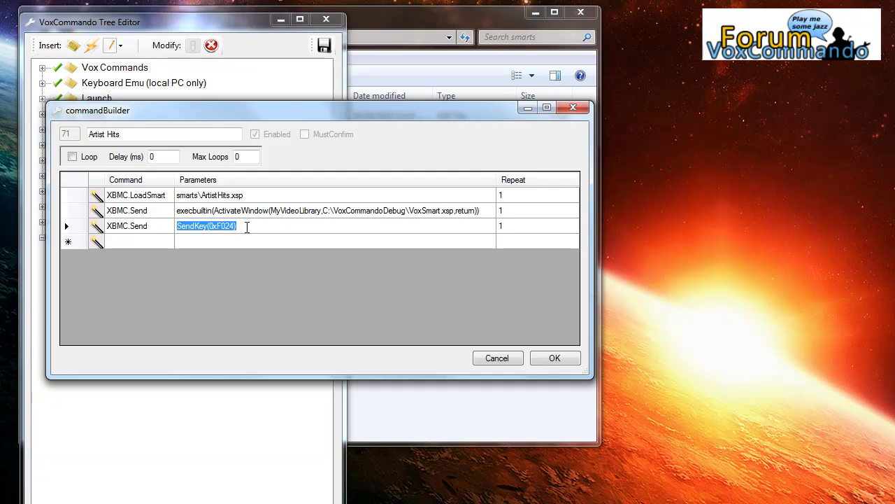
{"action": "left_click", "coordinate": [202, 240]}
{"action": "left_click", "coordinate": [247, 225]}
{"action": "left_click", "coordinate": [225, 239]}
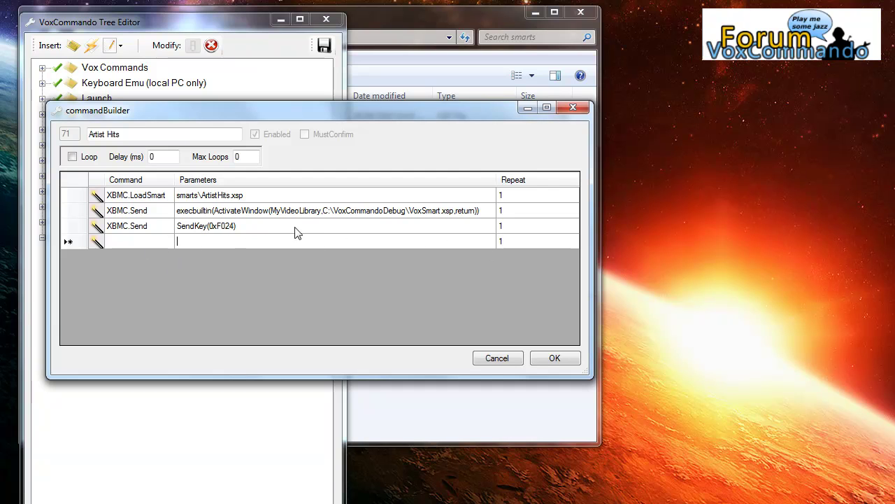
{"action": "left_click", "coordinate": [273, 225]}
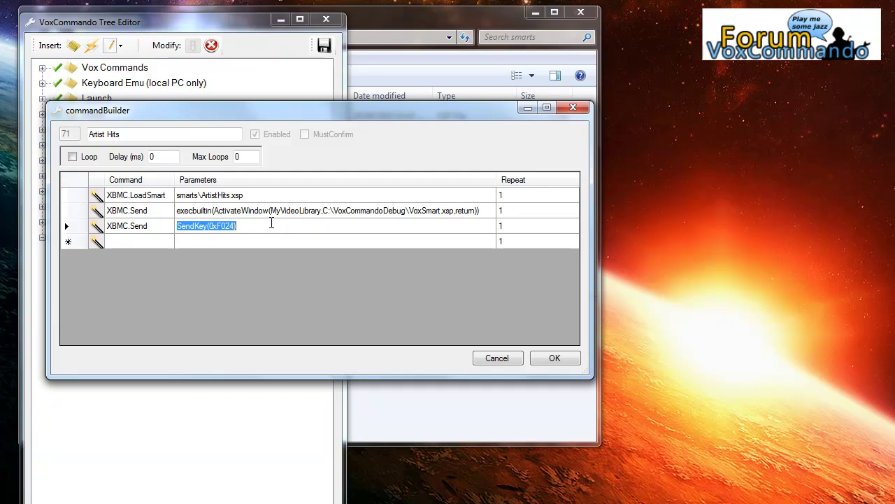
{"action": "left_click", "coordinate": [238, 242]}
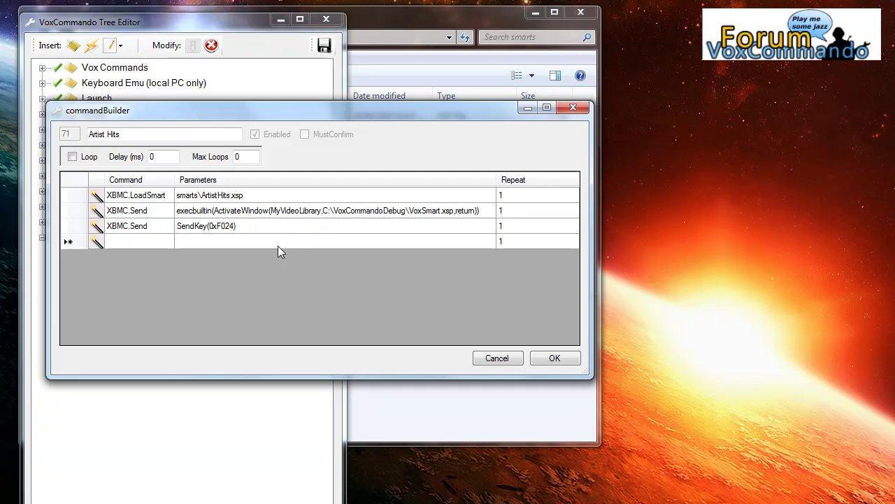
{"action": "left_click", "coordinate": [555, 361]}
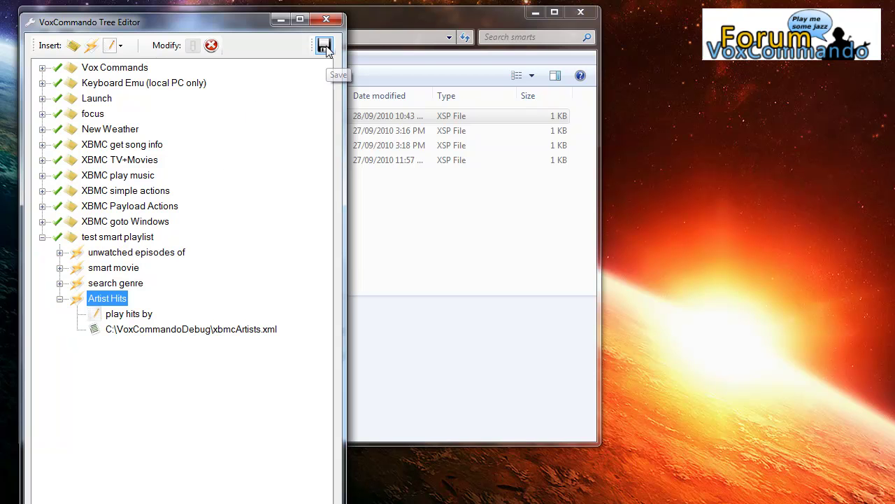
Save the updated command tree and bring the main VoxCommando window forward
{"action": "key", "text": "alt+Tab"}
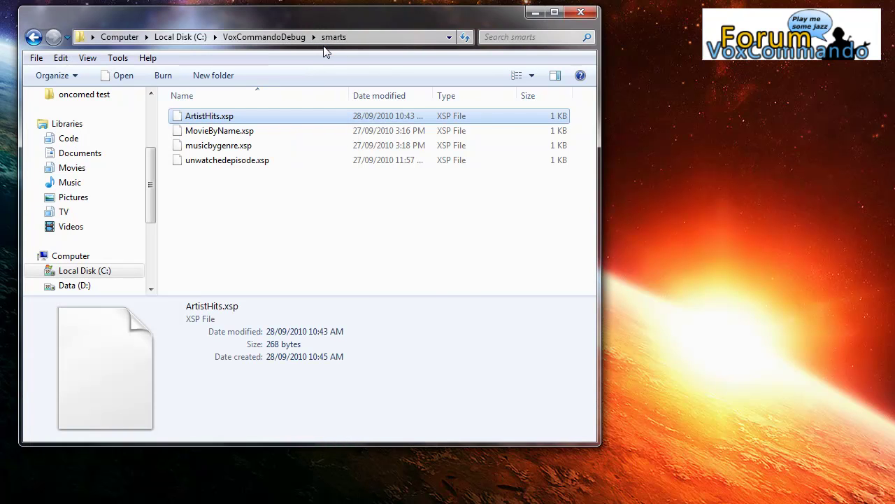
{"action": "key", "text": "alt+Tab"}
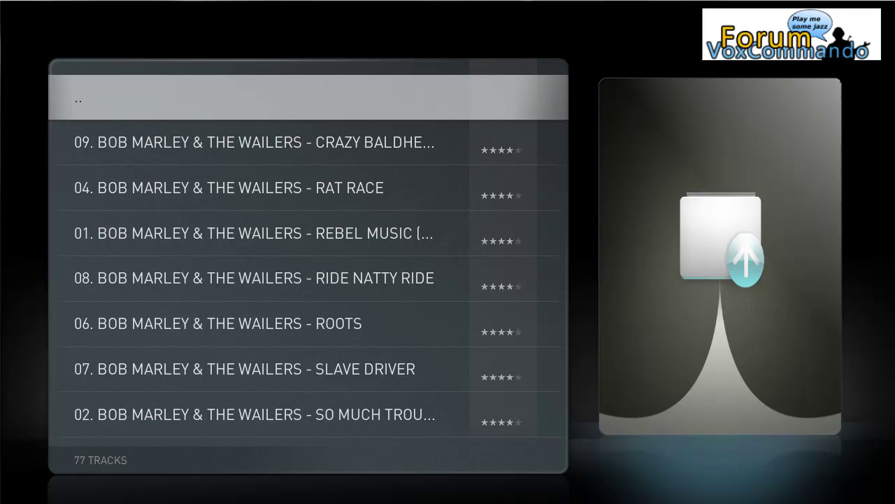
Step through the Bob Marley & The Wailers hits, then the Ali Farka Touré with Ry Cooder hits
{"action": "key", "text": "Down"}
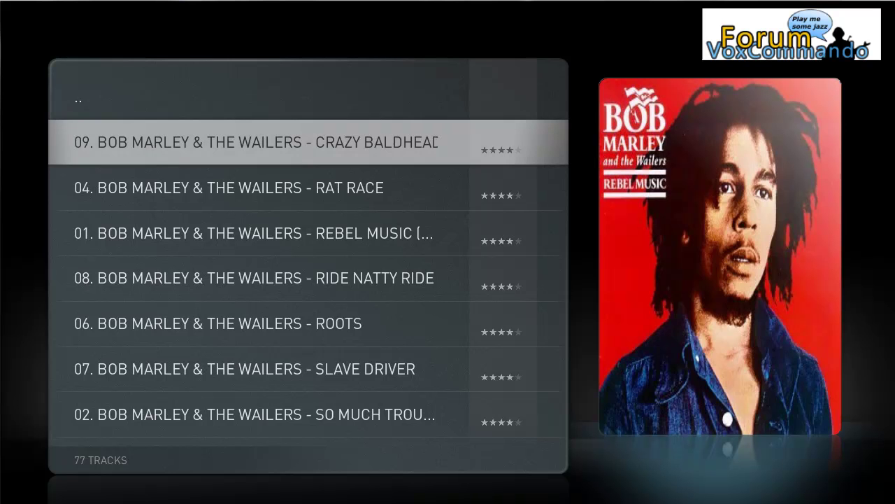
{"action": "key", "text": "Down"}
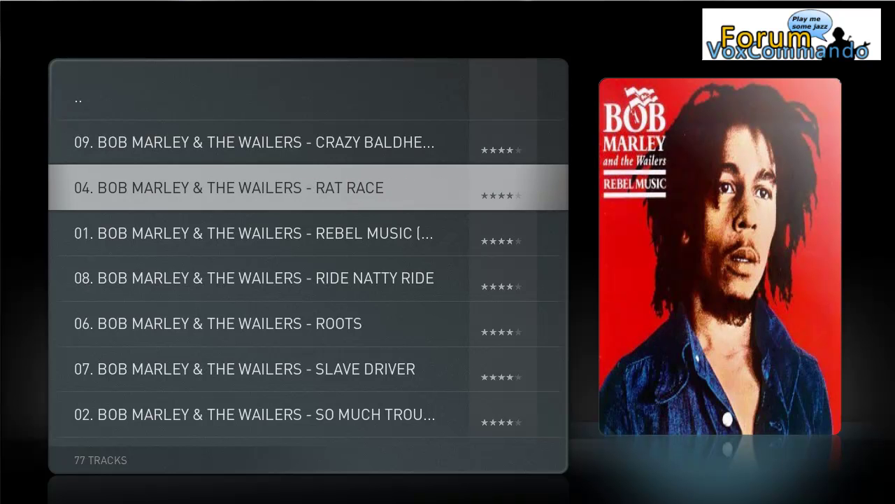
{"action": "key", "text": "Down"}
{"action": "key", "text": "Down"}
{"action": "key", "text": "Down"}
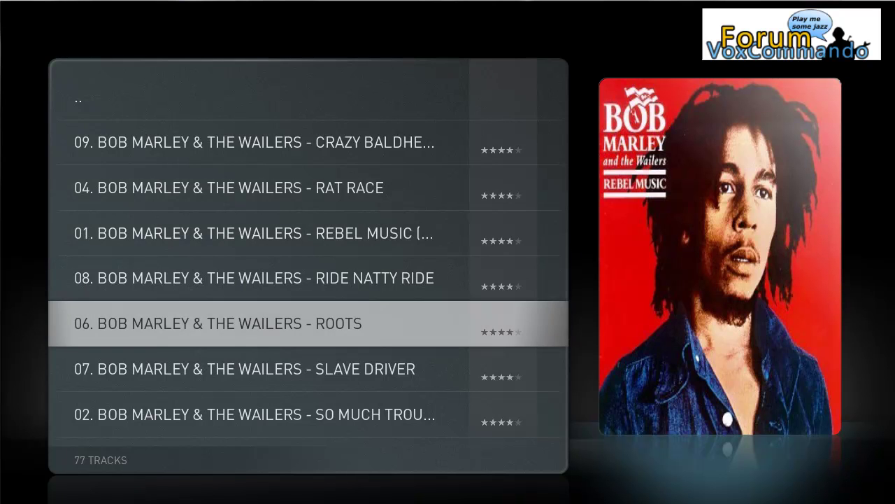
{"action": "key", "text": "Down"}
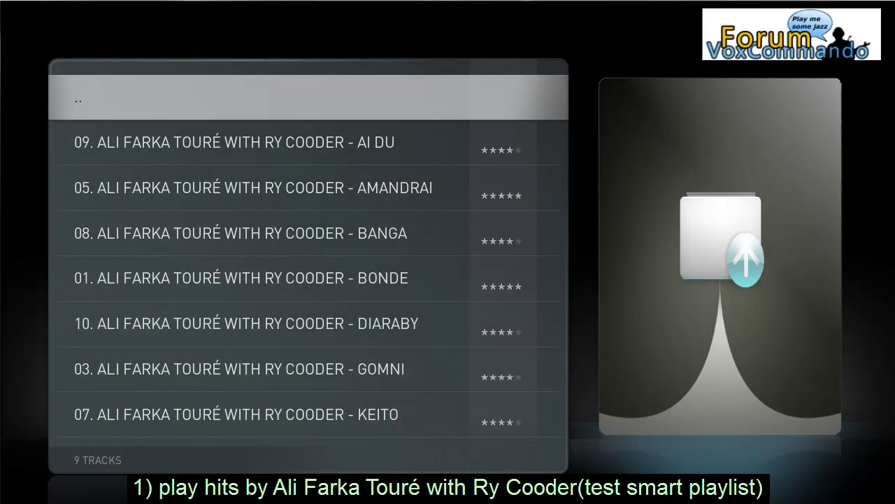
{"action": "key", "text": "Down"}
{"action": "key", "text": "Down"}
{"action": "key", "text": "Down"}
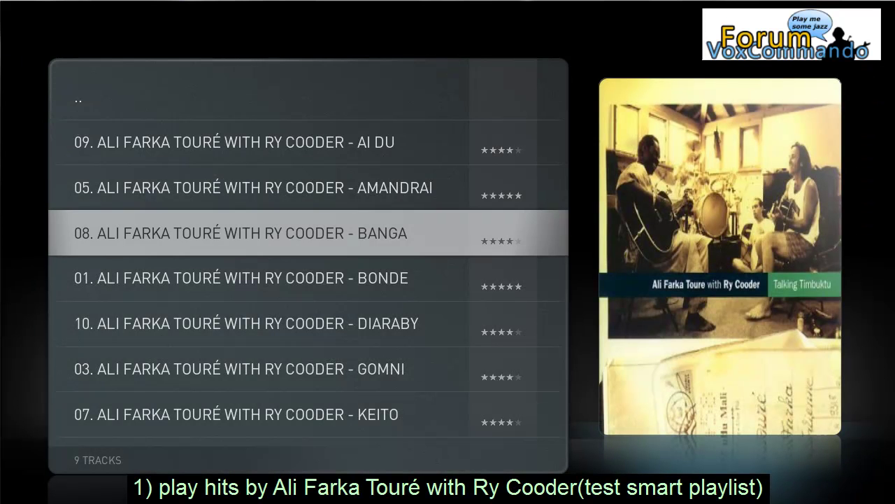
{"action": "key", "text": "Down"}
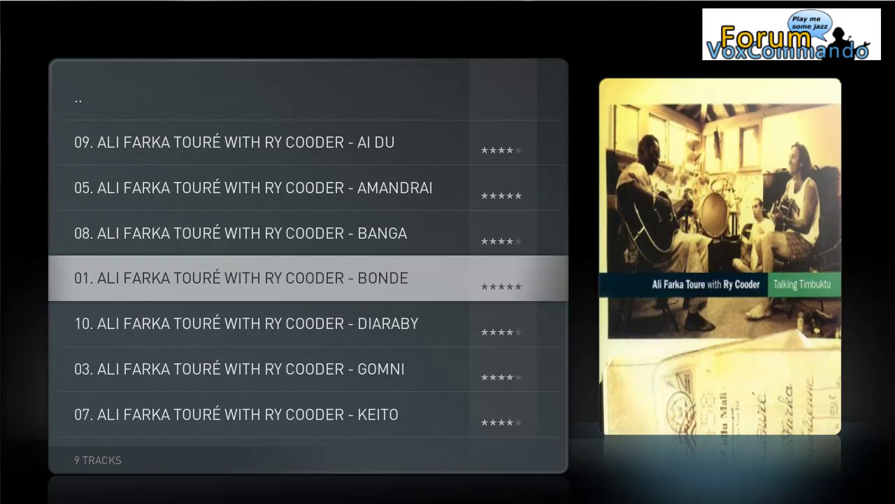